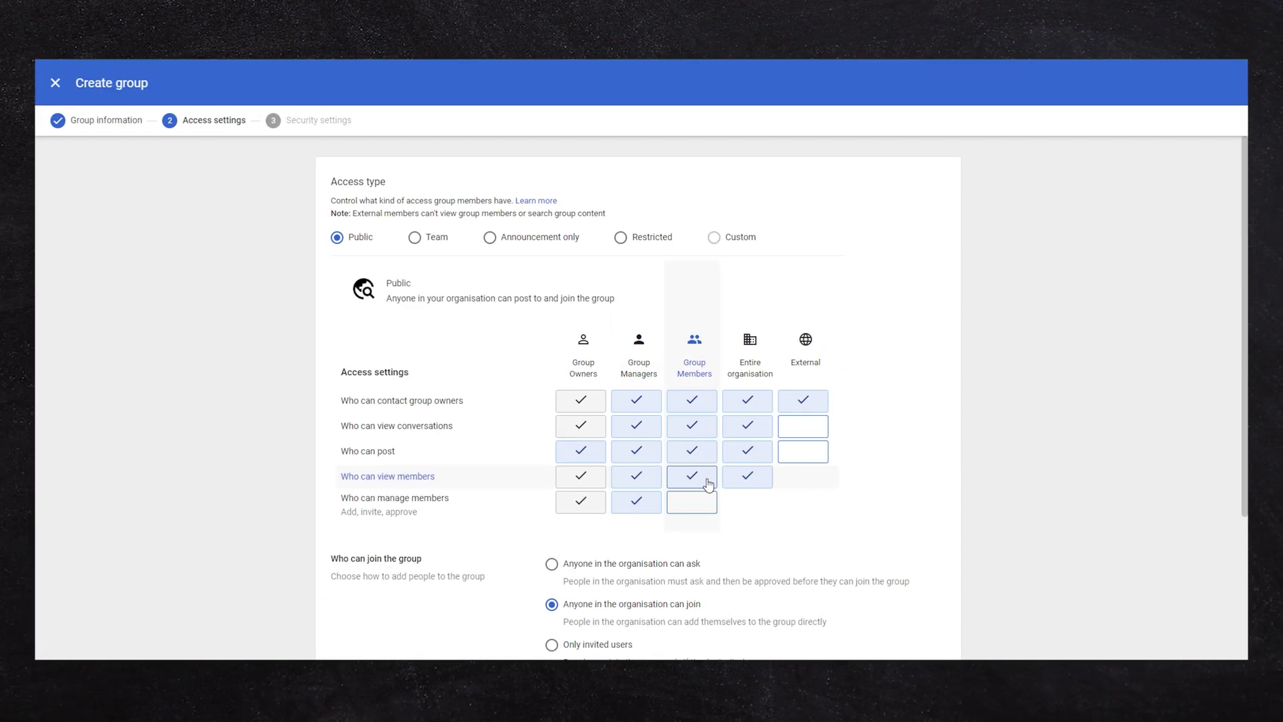
Clear the member-list viewing options and start a new group from Directory > Groups.
{"action": "left_click", "coordinate": [707, 482]}
{"action": "left_click", "coordinate": [739, 481]}
{"action": "left_click", "coordinate": [651, 486]}
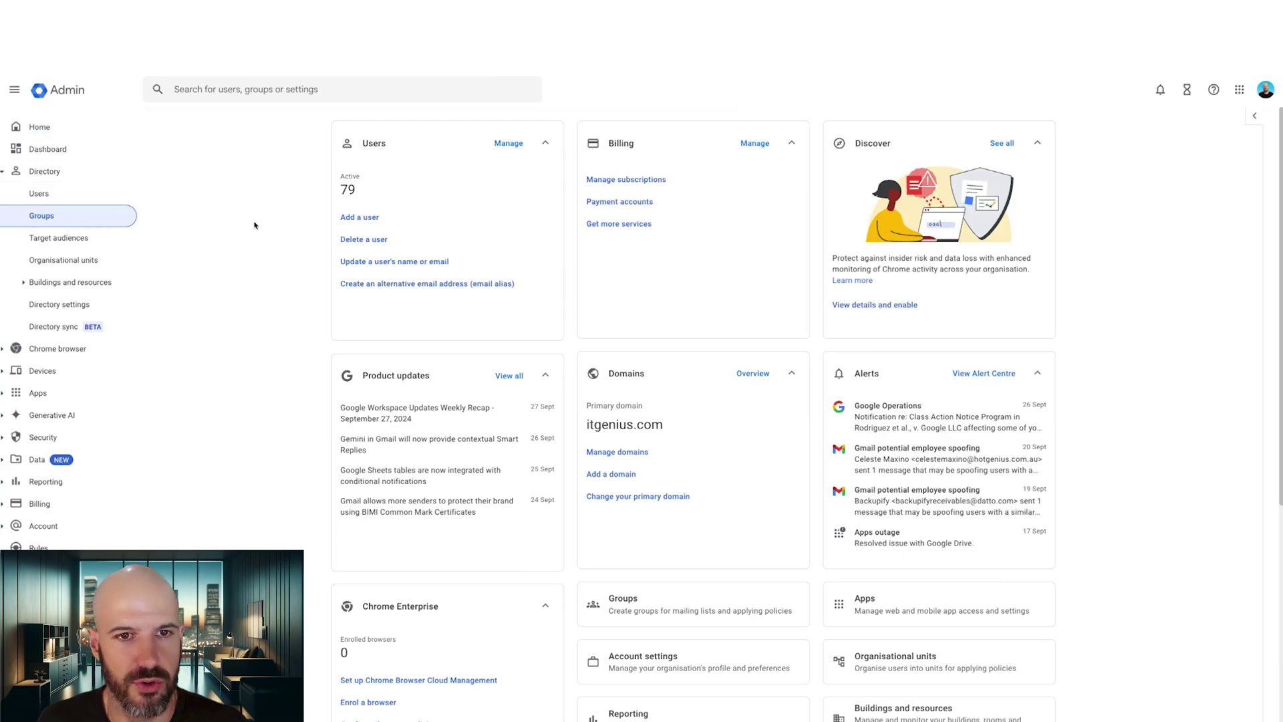
{"action": "left_click", "coordinate": [468, 192]}
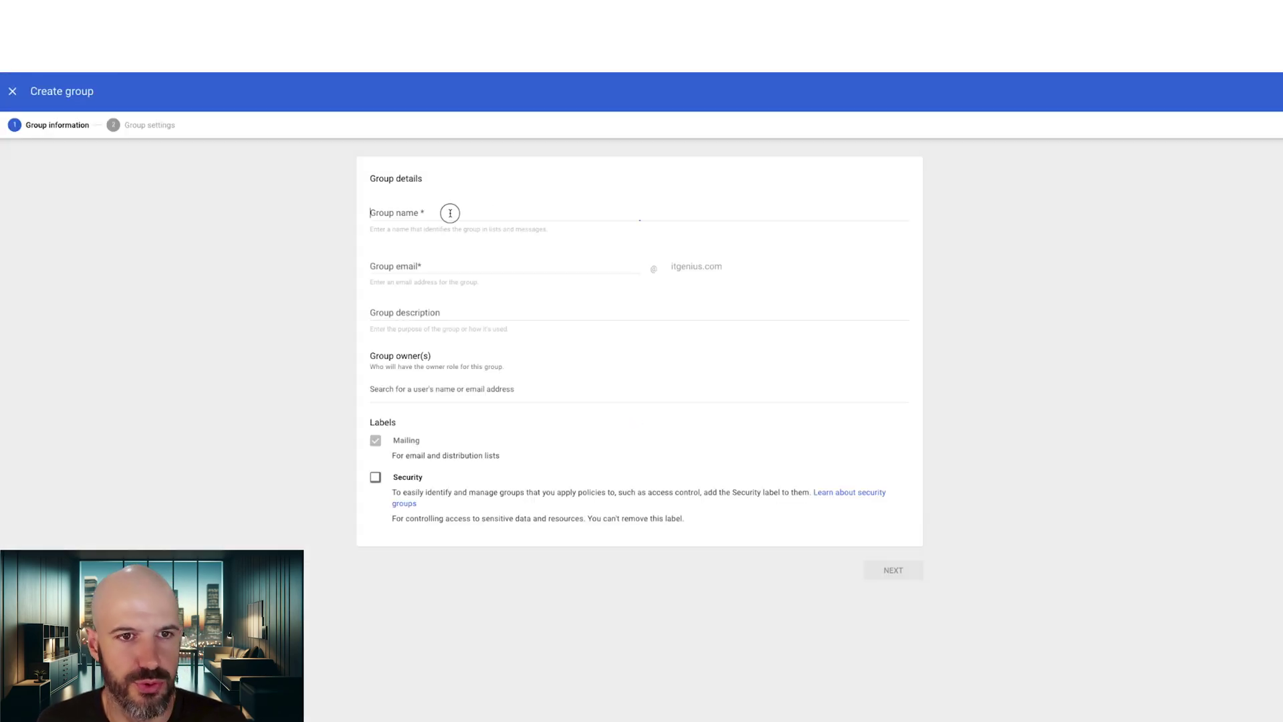
Name the new group 'TEST group members' and begin its email address with 'test-0'.
{"action": "left_click", "coordinate": [450, 213]}
{"action": "type", "text": "TEST"}
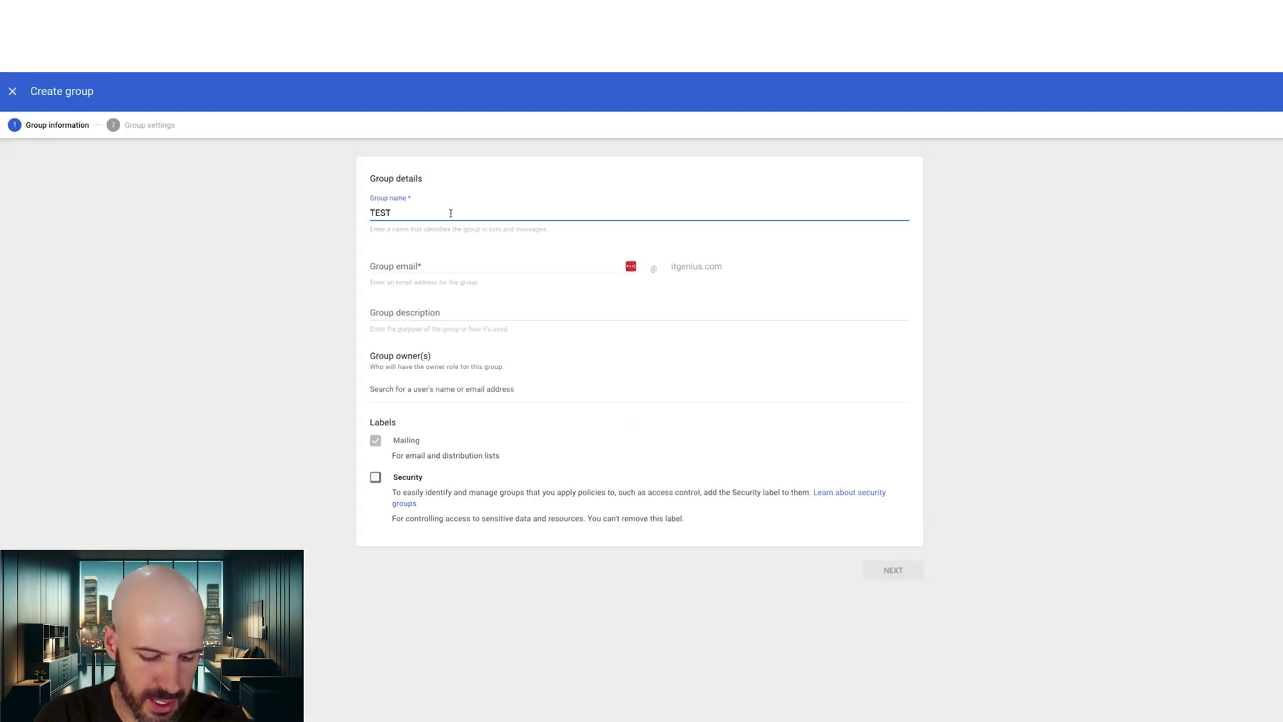
{"action": "type", "text": " group members"}
{"action": "left_click", "coordinate": [440, 265]}
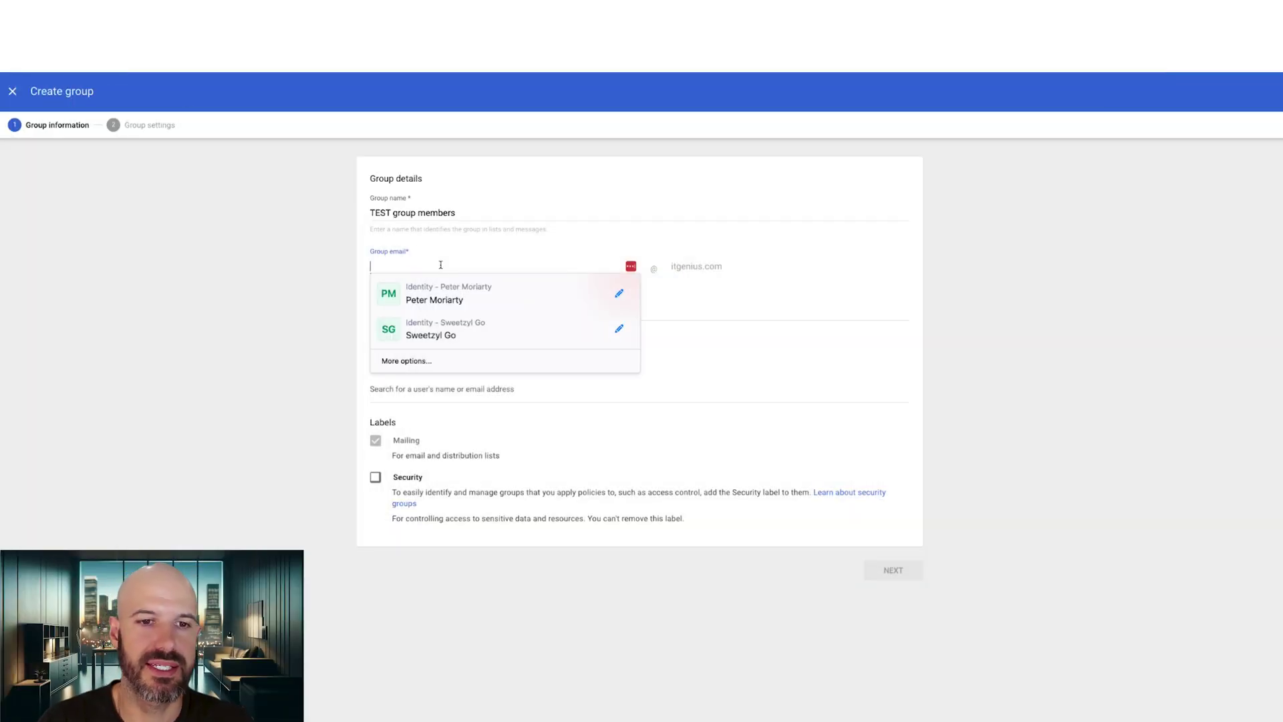
{"action": "left_click", "coordinate": [459, 250]}
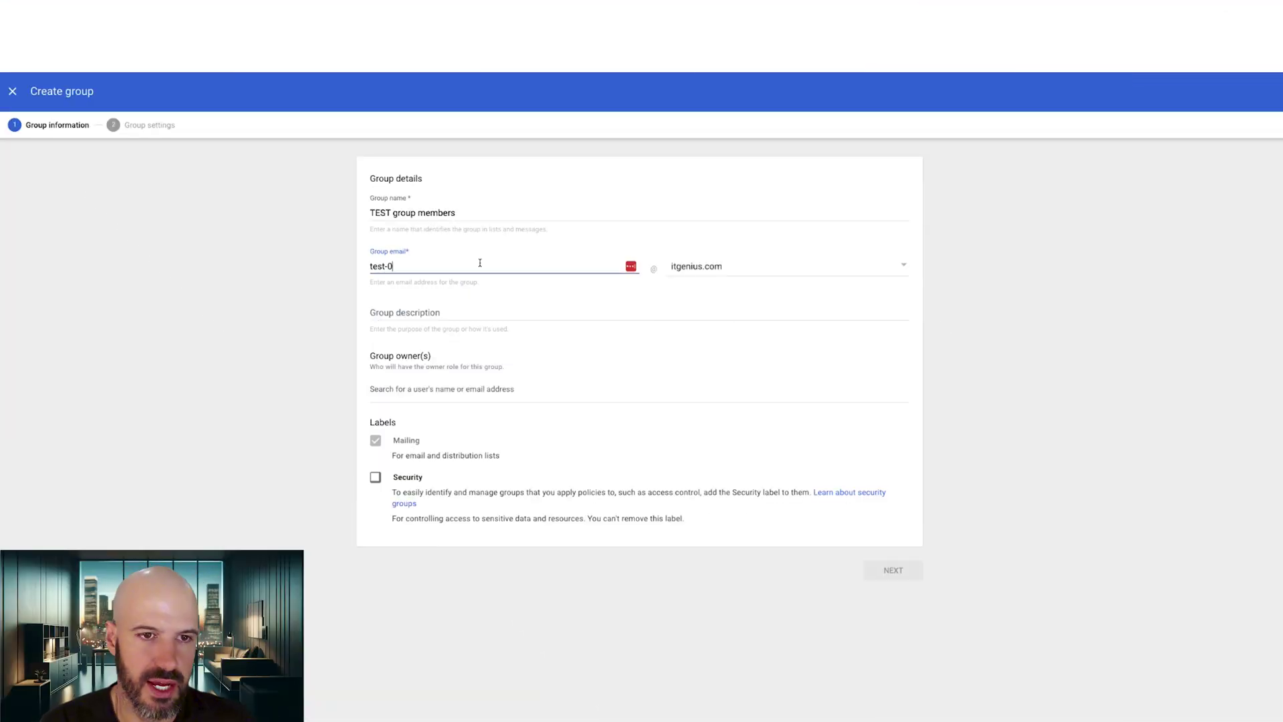
Set the group email to test-member, add the suggested account as owner, and tick Security.
{"action": "type", "text": "ember"}
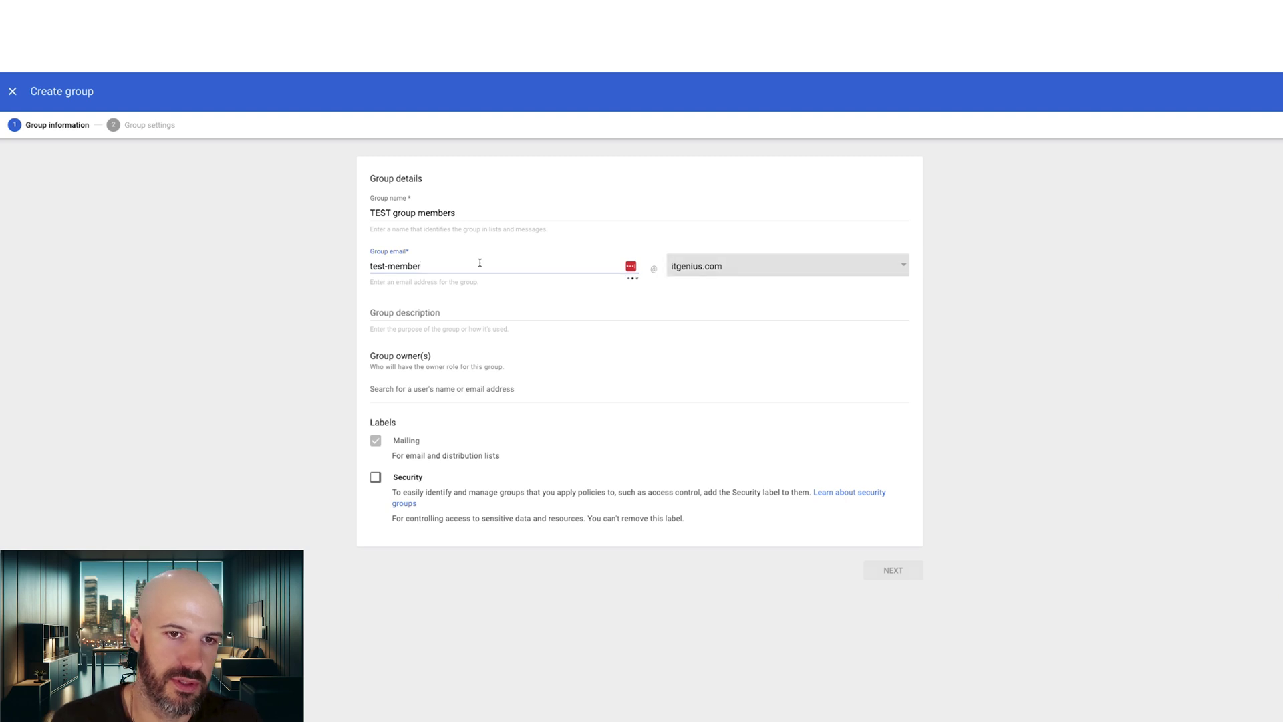
{"action": "left_click", "coordinate": [538, 392]}
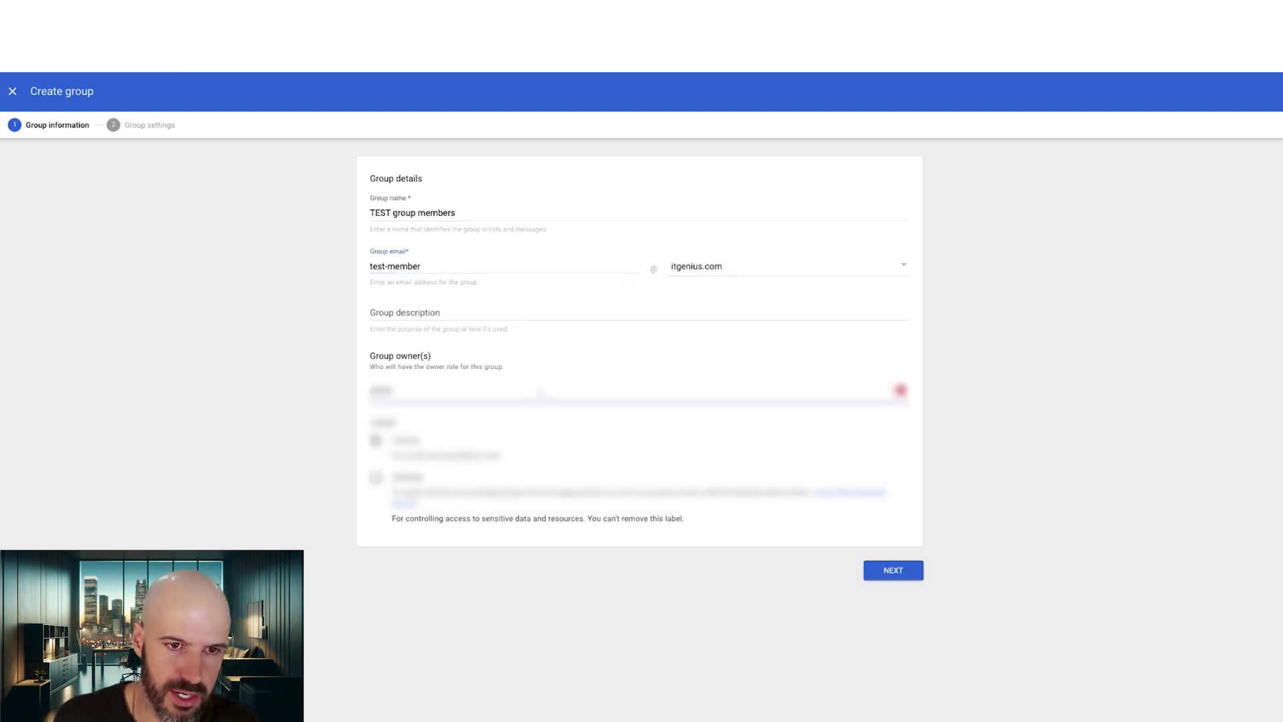
{"action": "left_click", "coordinate": [435, 475]}
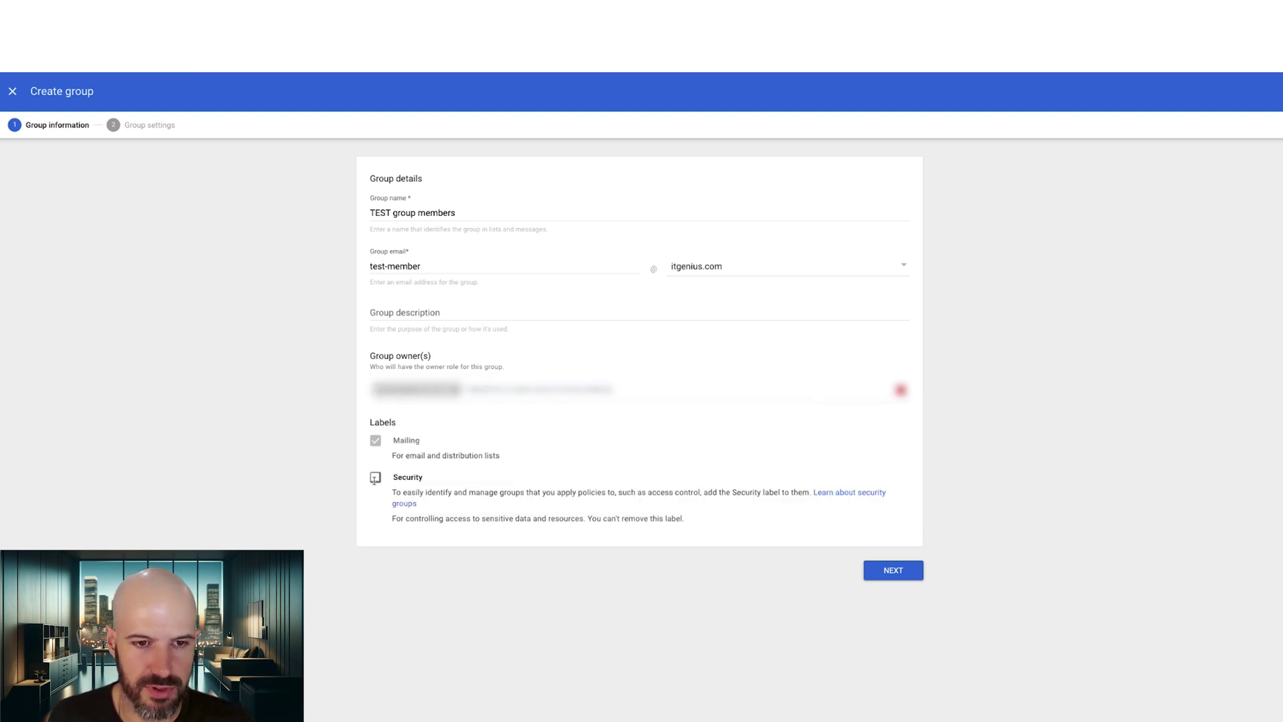
{"action": "left_click", "coordinate": [374, 478]}
Make the group Restricted, stop managers viewing members, allow outside members, and create it.
{"action": "left_click", "coordinate": [893, 570]}
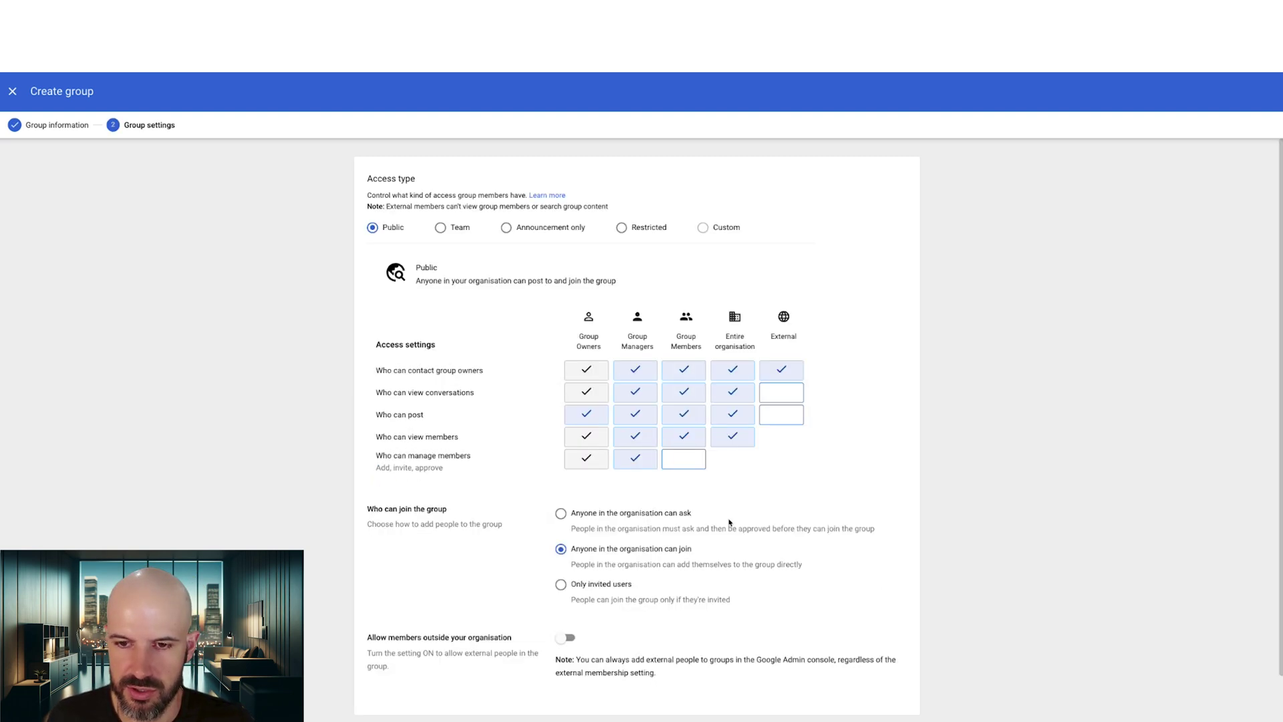
{"action": "left_click", "coordinate": [622, 227]}
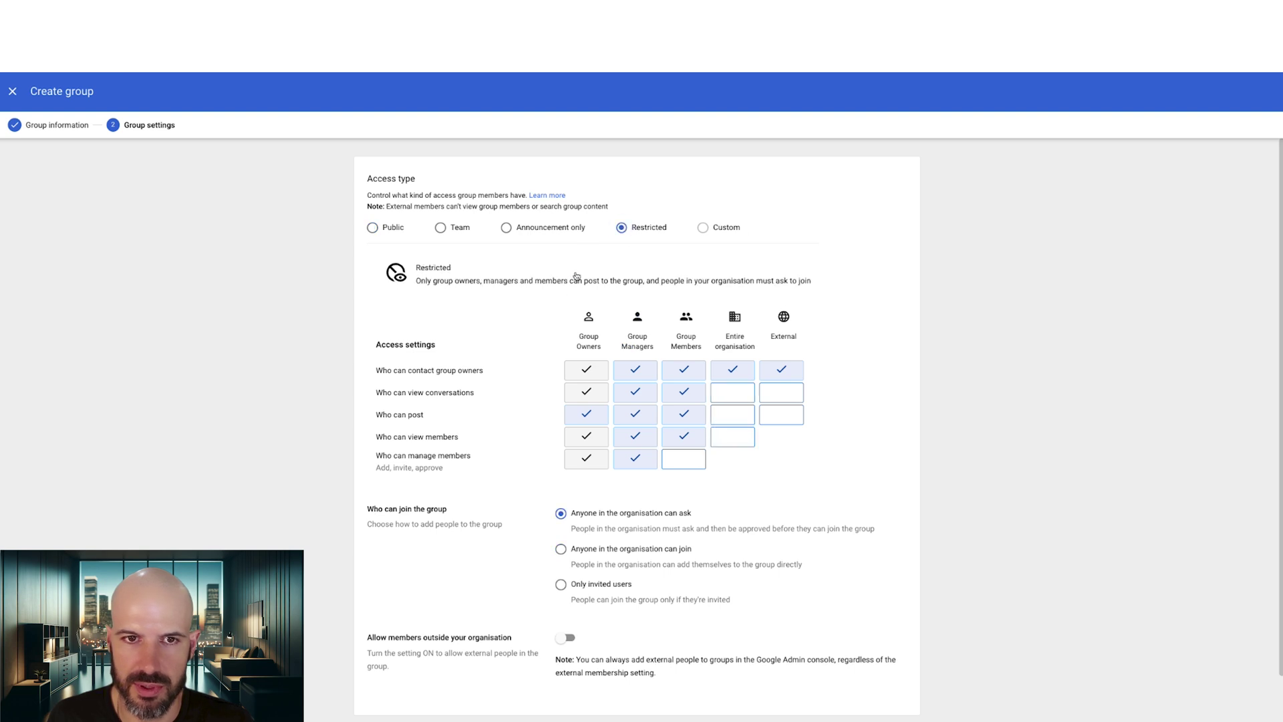
{"action": "scroll", "coordinate": [538, 330], "scroll_direction": "down", "scroll_amount": 1}
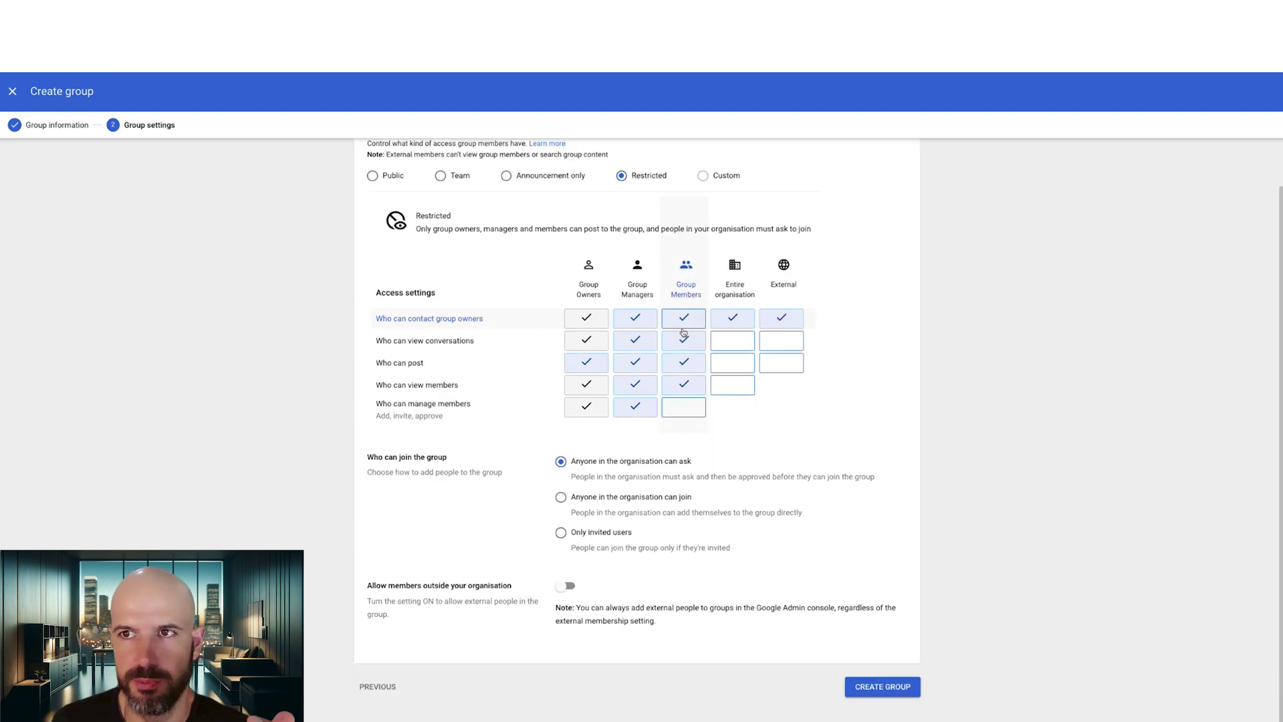
{"action": "scroll", "coordinate": [514, 270], "scroll_direction": "up", "scroll_amount": 1}
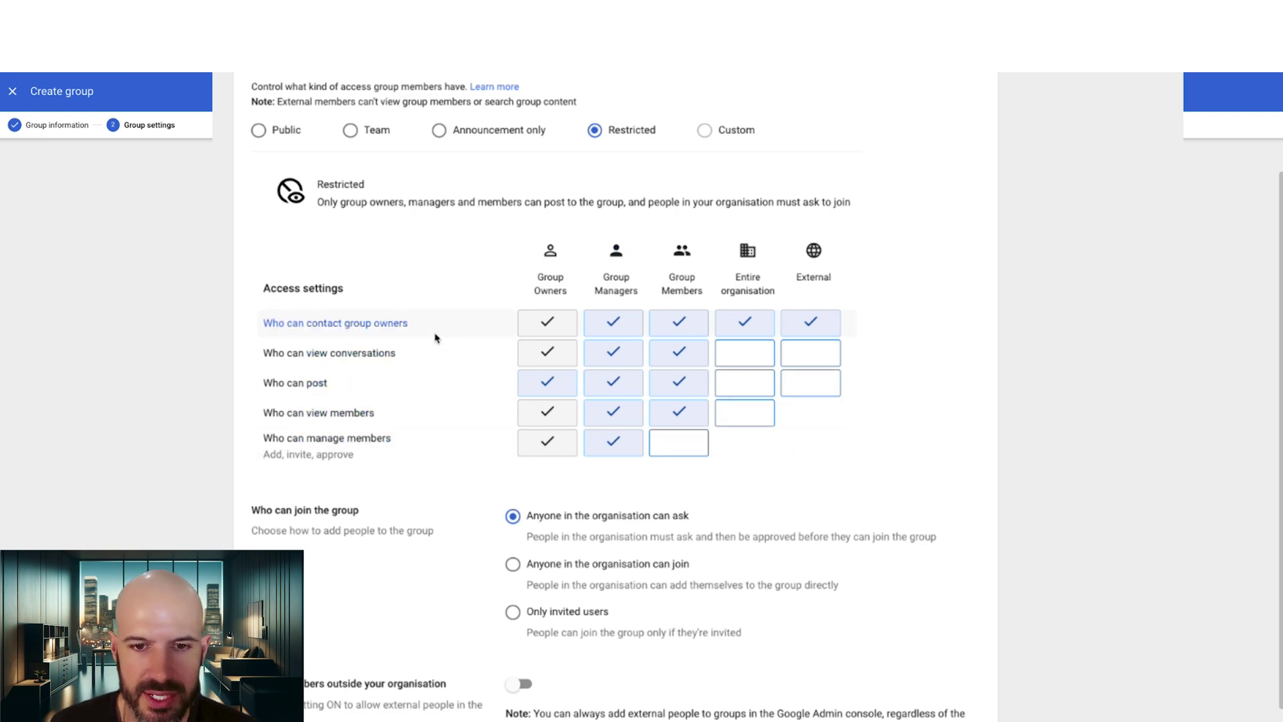
{"action": "left_click", "coordinate": [612, 412]}
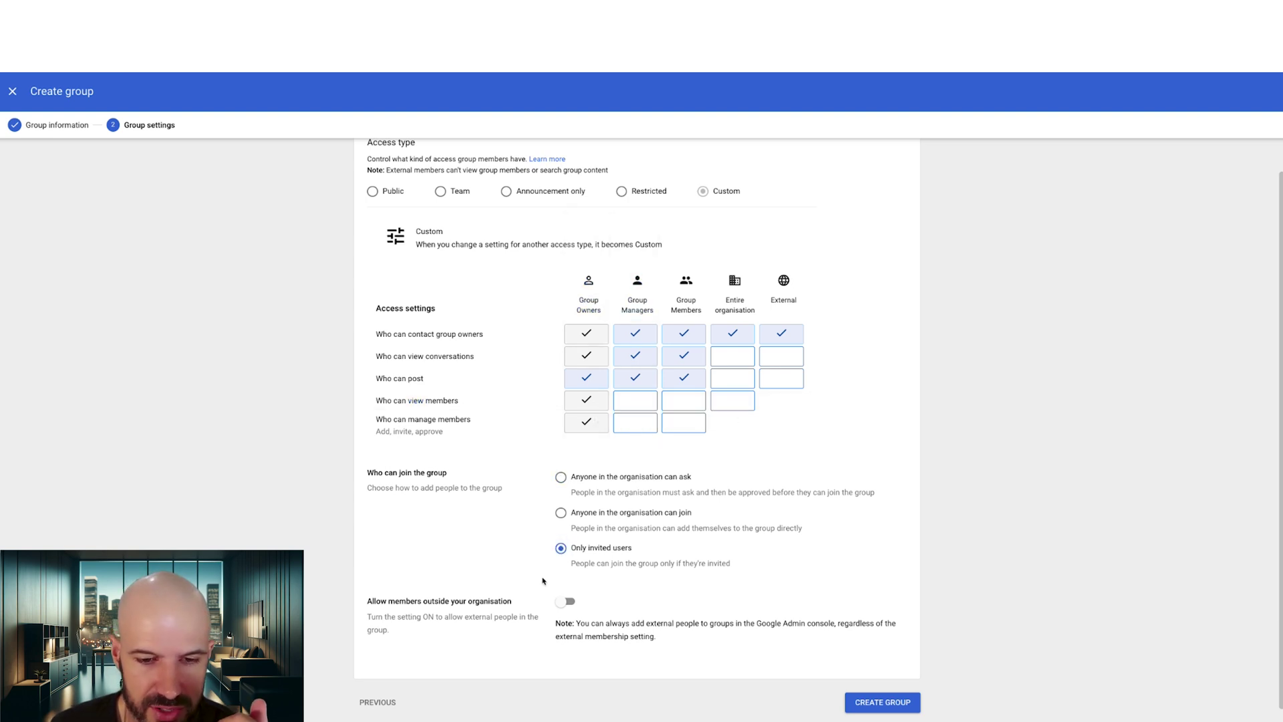
{"action": "left_click", "coordinate": [567, 603]}
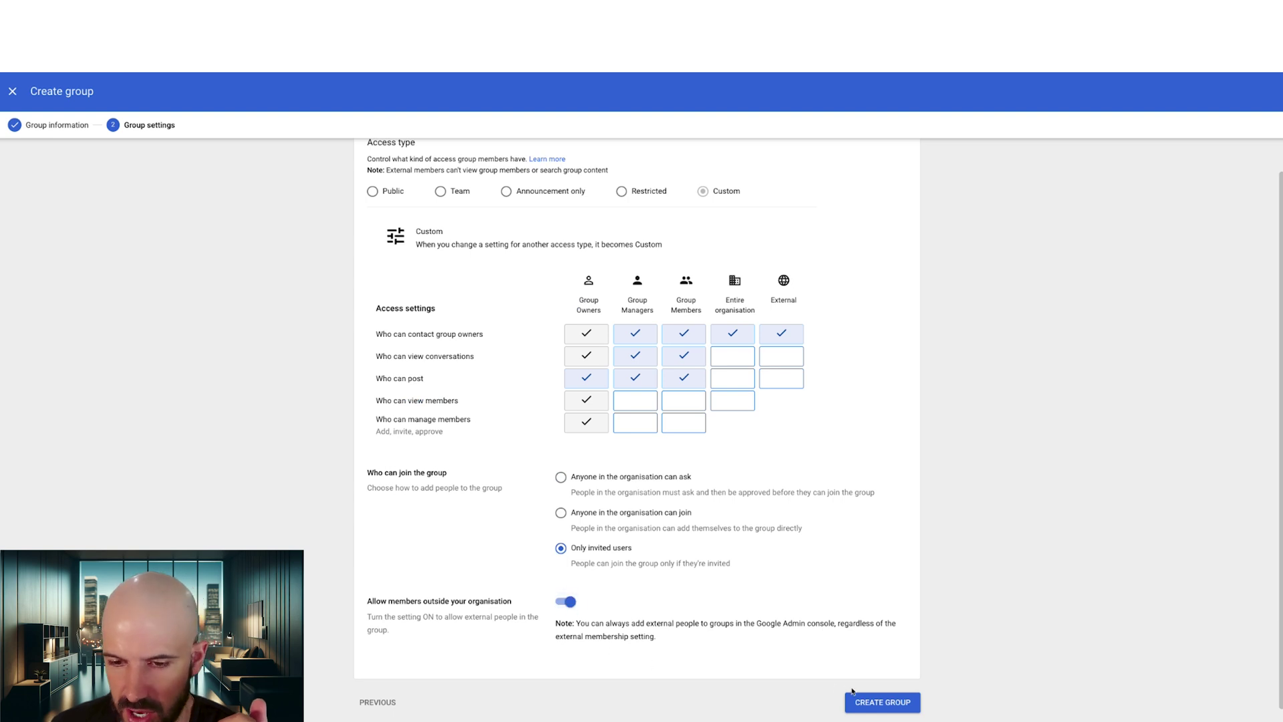
{"action": "left_click", "coordinate": [881, 702]}
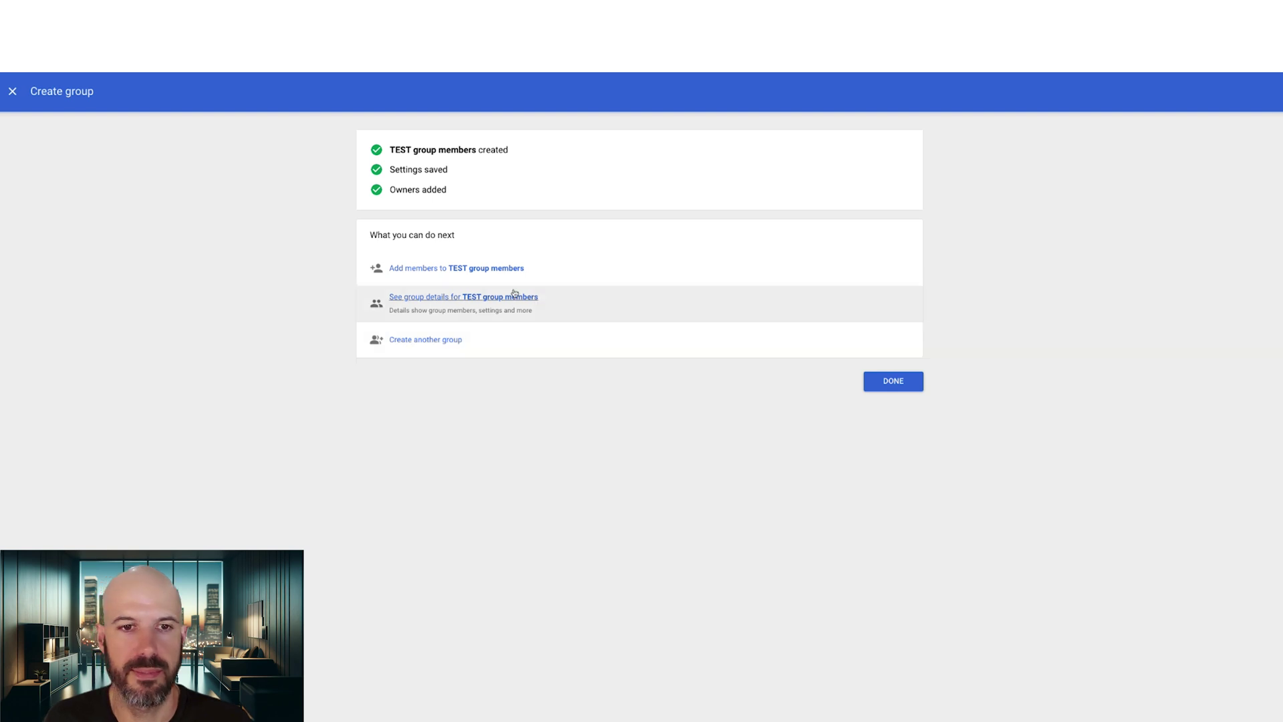
Add a second user with the Member role to TEST group members and open a blank tab.
{"action": "left_click", "coordinate": [501, 268]}
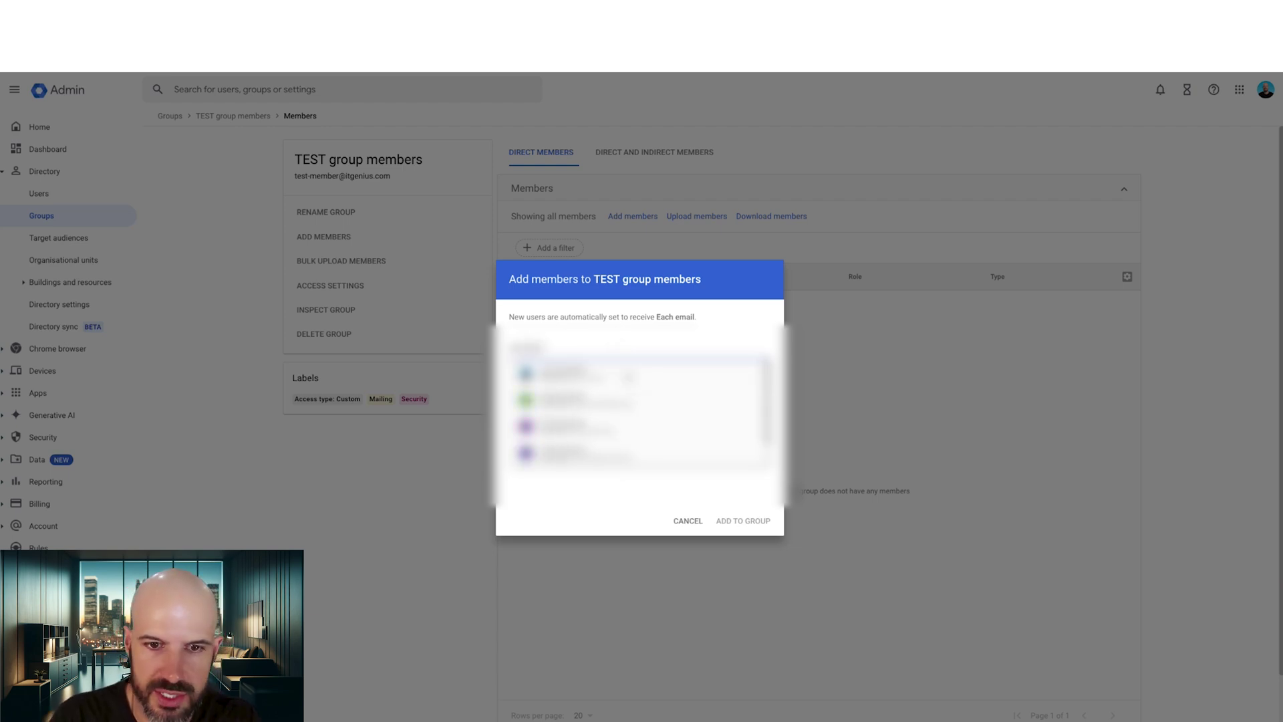
{"action": "key", "text": "Return"}
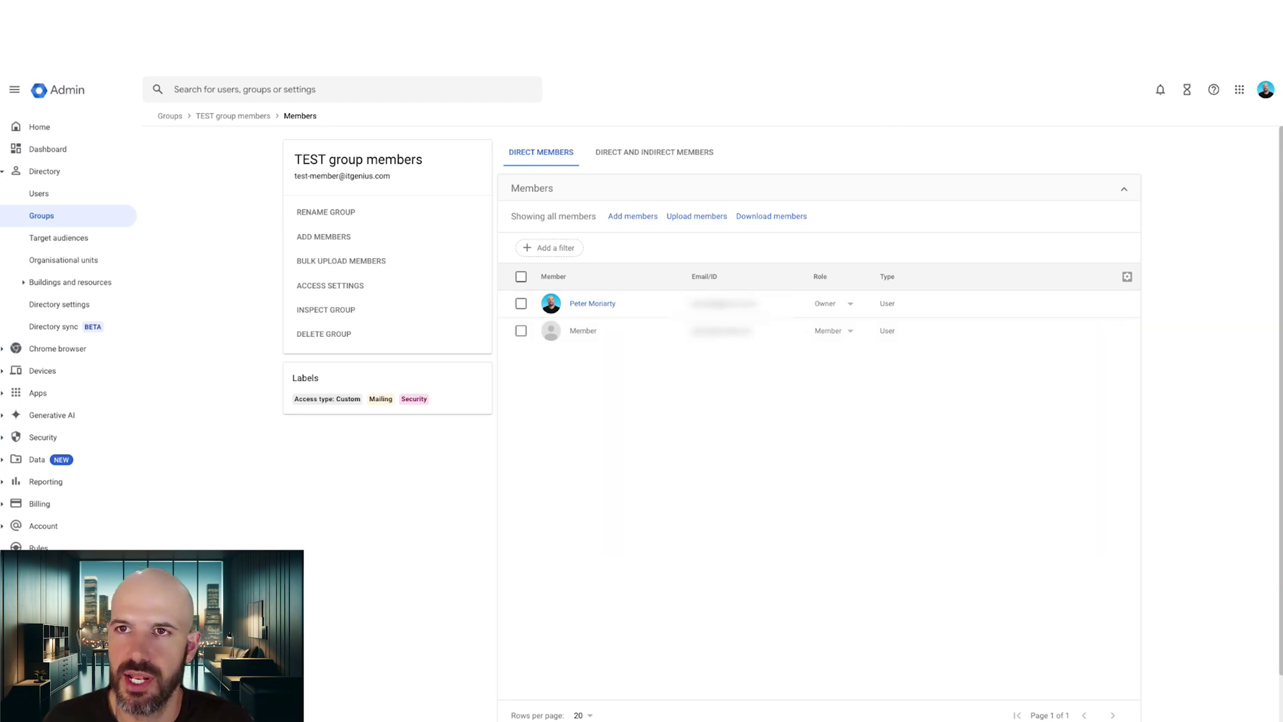
{"action": "key", "text": "ctrl+t"}
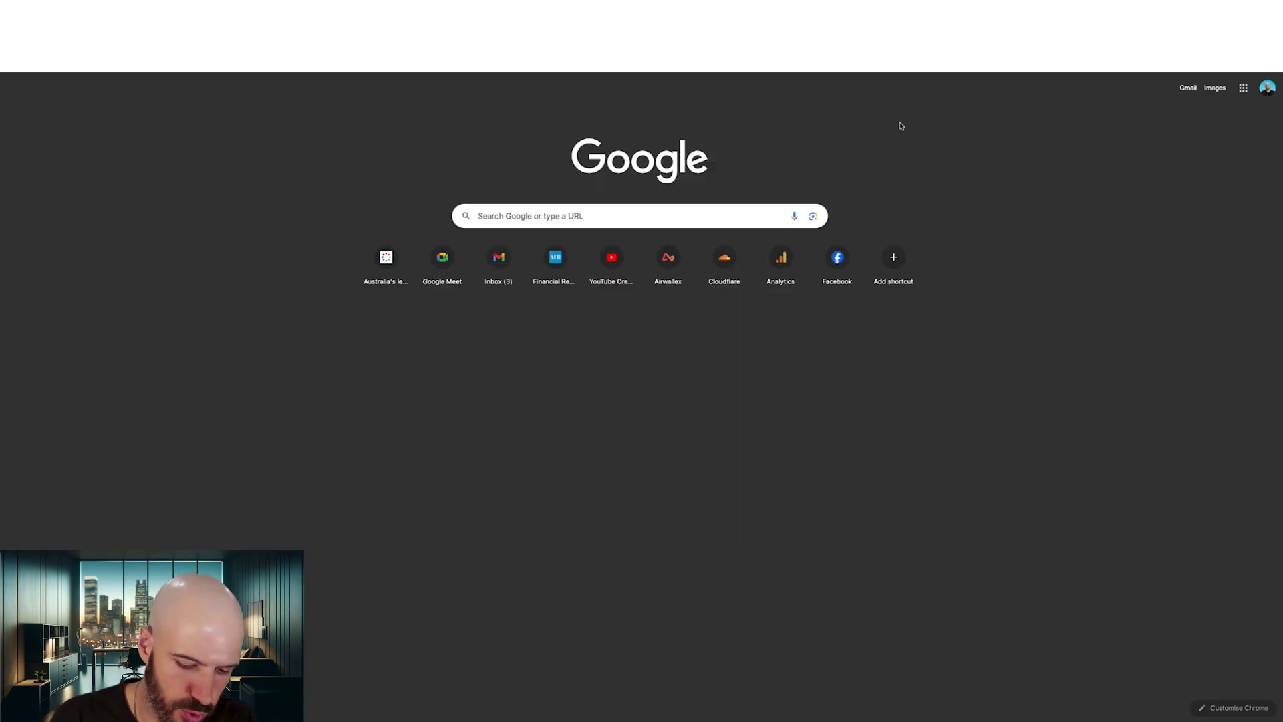
Go to groups.google.com and open TEST group members from My groups.
{"action": "type", "text": "groups.google.c"}
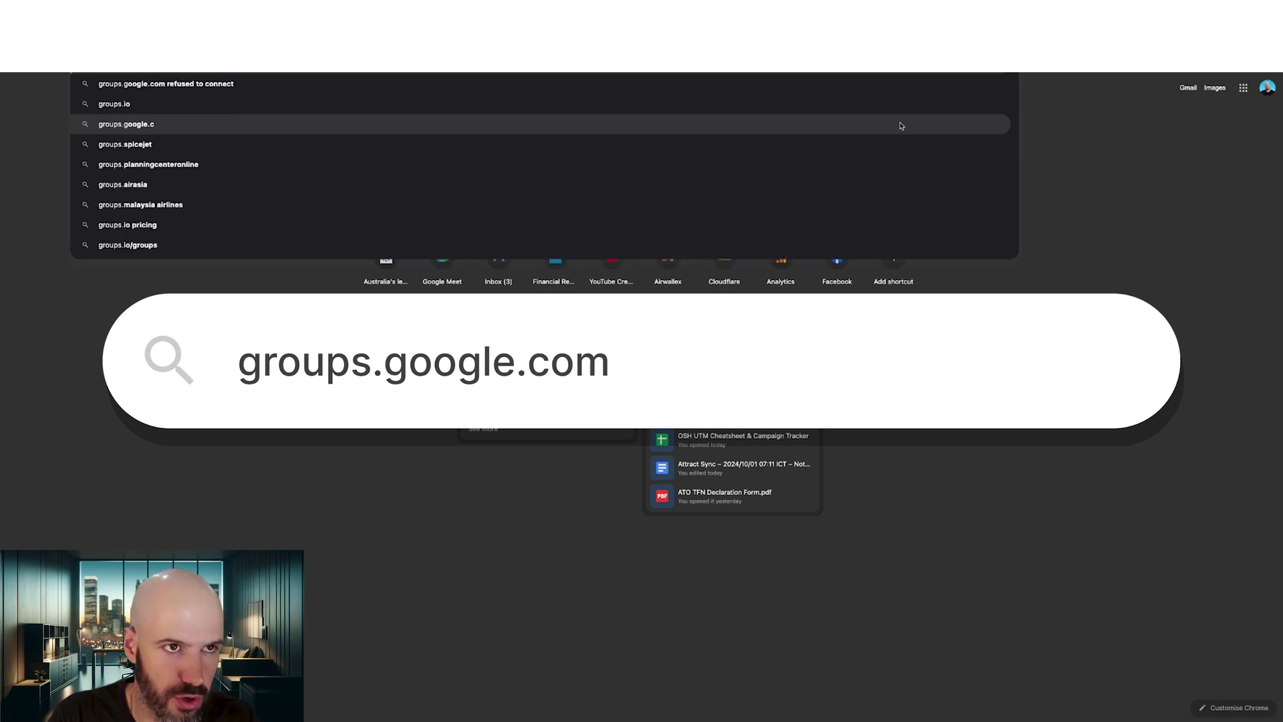
{"action": "type", "text": "om"}
{"action": "key", "text": "Return"}
{"action": "scroll", "coordinate": [564, 215], "scroll_direction": "down", "scroll_amount": 3}
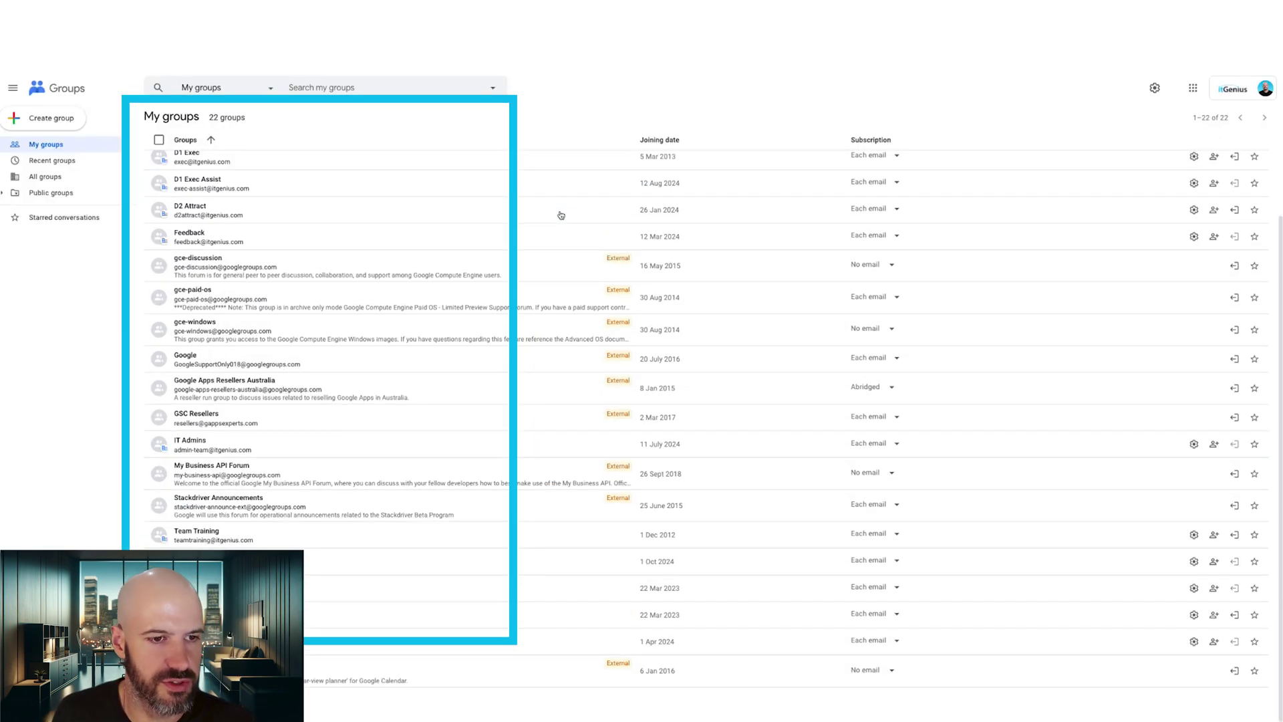
{"action": "scroll", "coordinate": [533, 219], "scroll_direction": "up", "scroll_amount": 1}
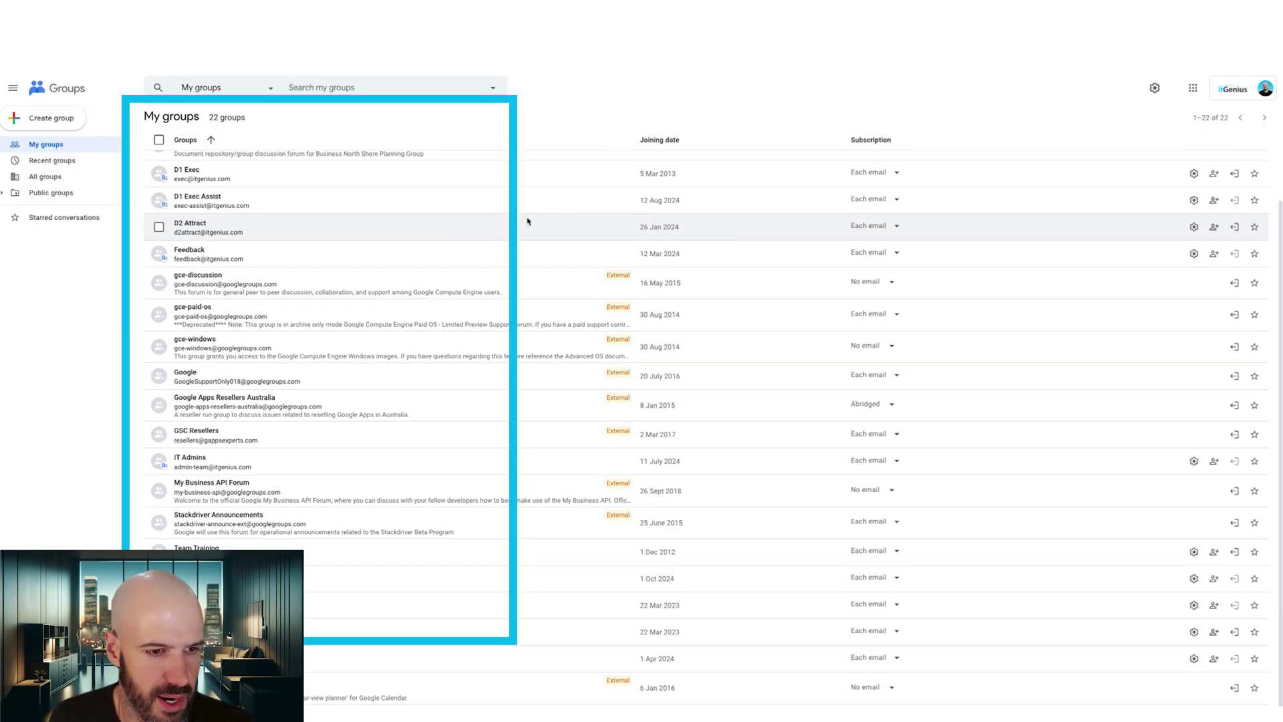
{"action": "scroll", "coordinate": [528, 220], "scroll_direction": "up", "scroll_amount": 2}
{"action": "scroll", "coordinate": [528, 221], "scroll_direction": "down", "scroll_amount": 3}
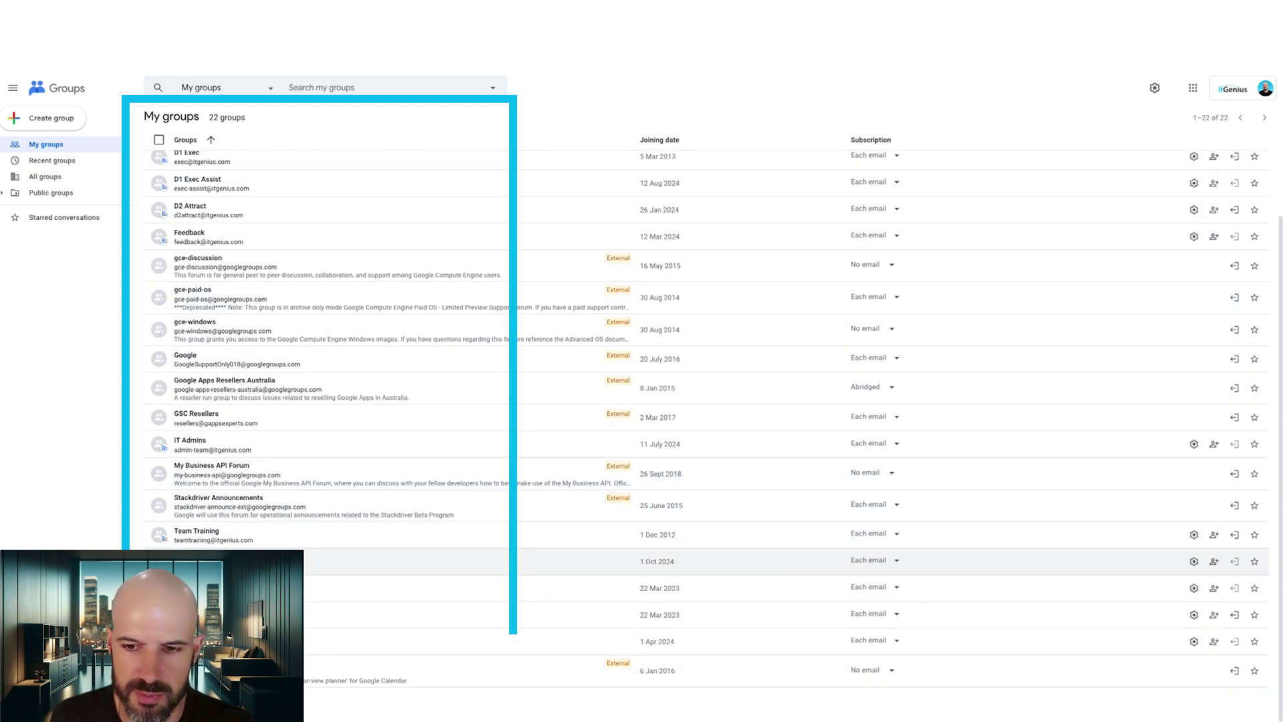
{"action": "left_click", "coordinate": [349, 561]}
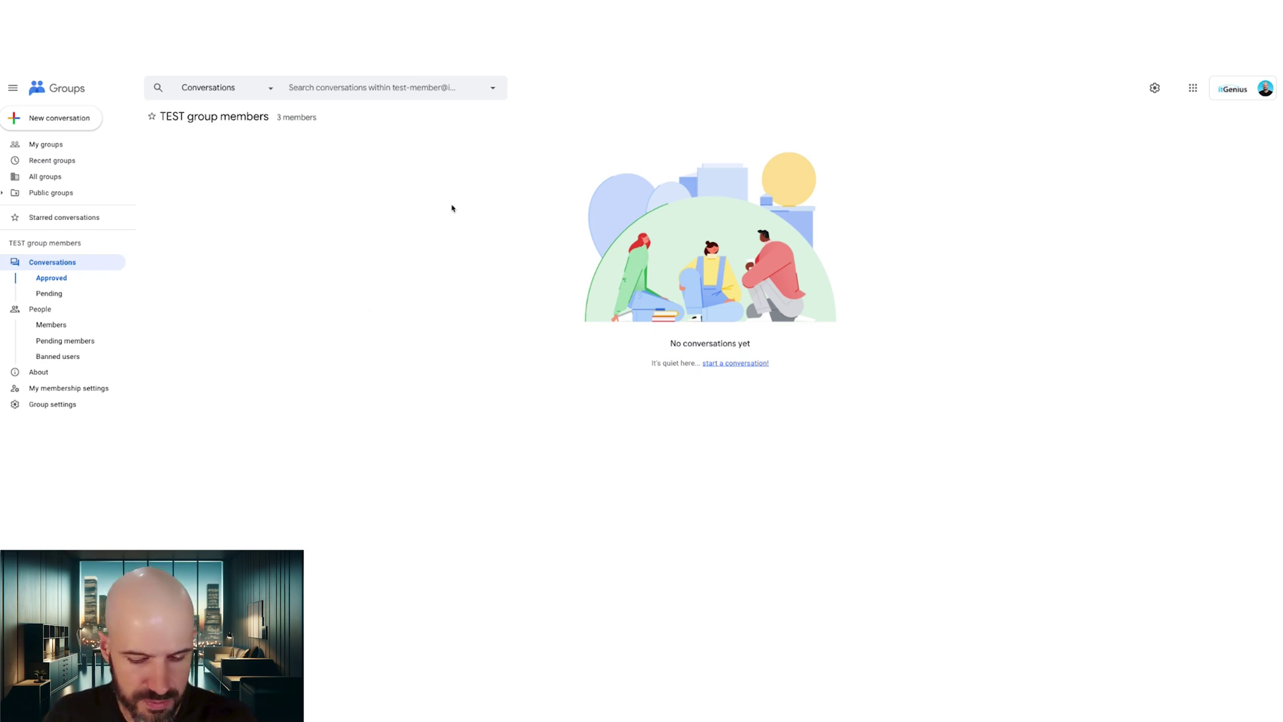
Zoom to about 150% and list the group's members: two external users and the owner.
{"action": "key", "text": "ctrl+plus"}
{"action": "key", "text": "ctrl+plus"}
{"action": "key", "text": "ctrl+plus"}
{"action": "left_click", "coordinate": [157, 450]}
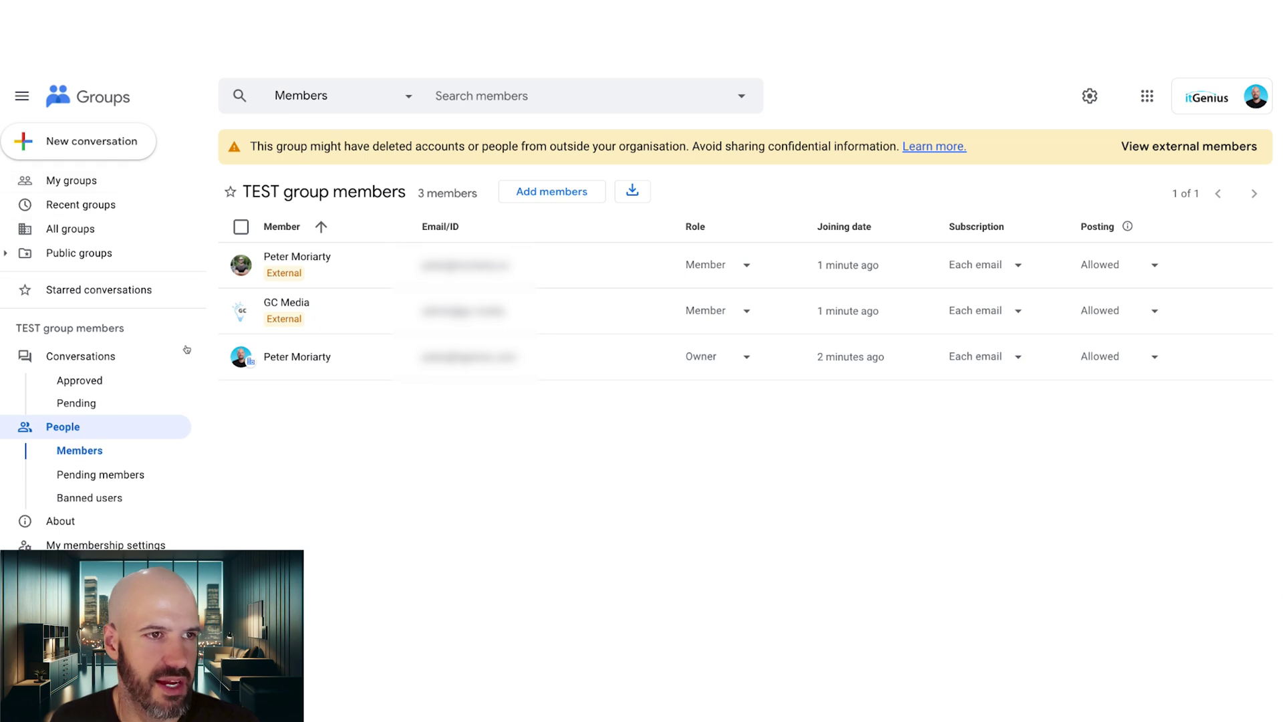
Switch to the external account and search All groups for 'test', finding no visible matches.
{"action": "left_click", "coordinate": [1226, 101]}
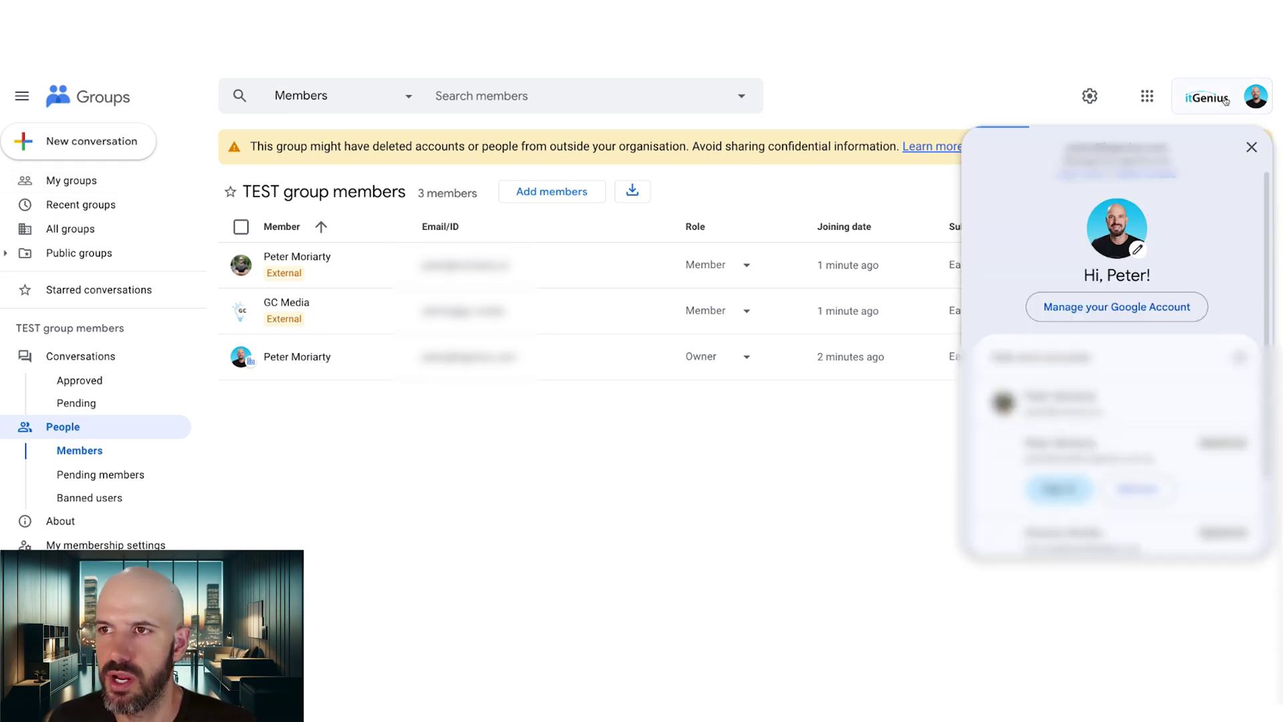
{"action": "left_click", "coordinate": [1135, 397]}
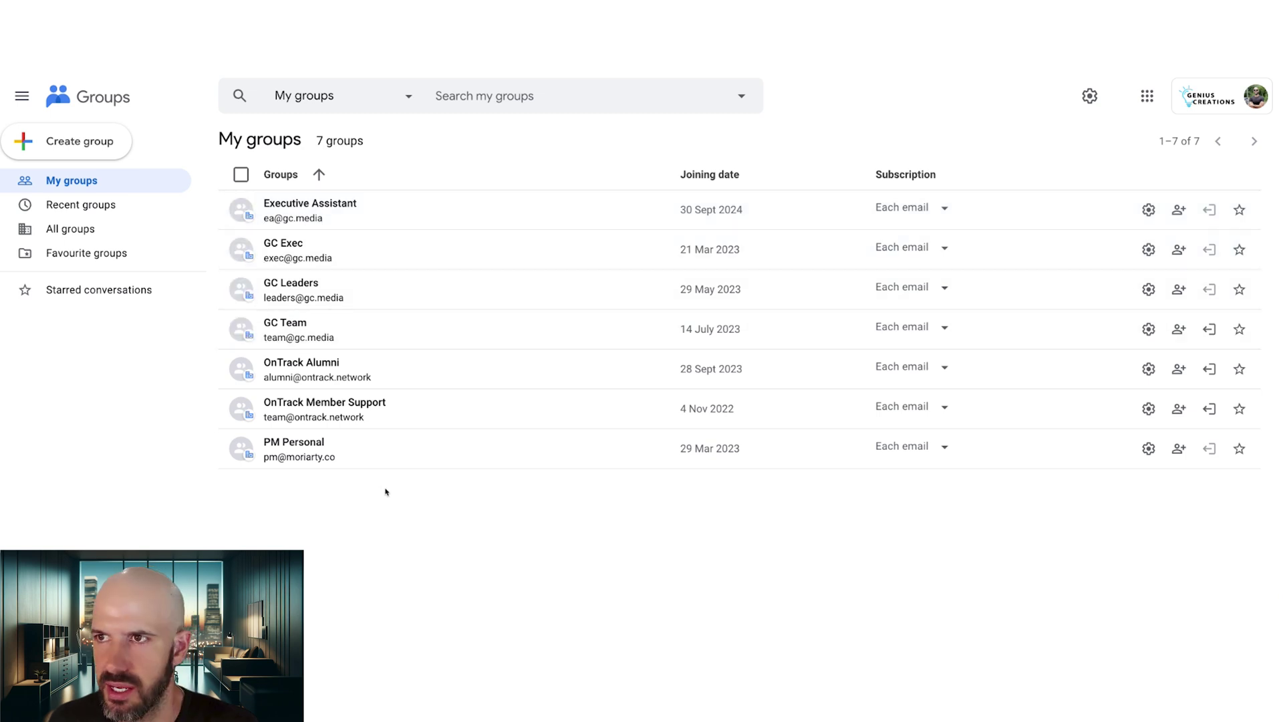
{"action": "left_click", "coordinate": [121, 227]}
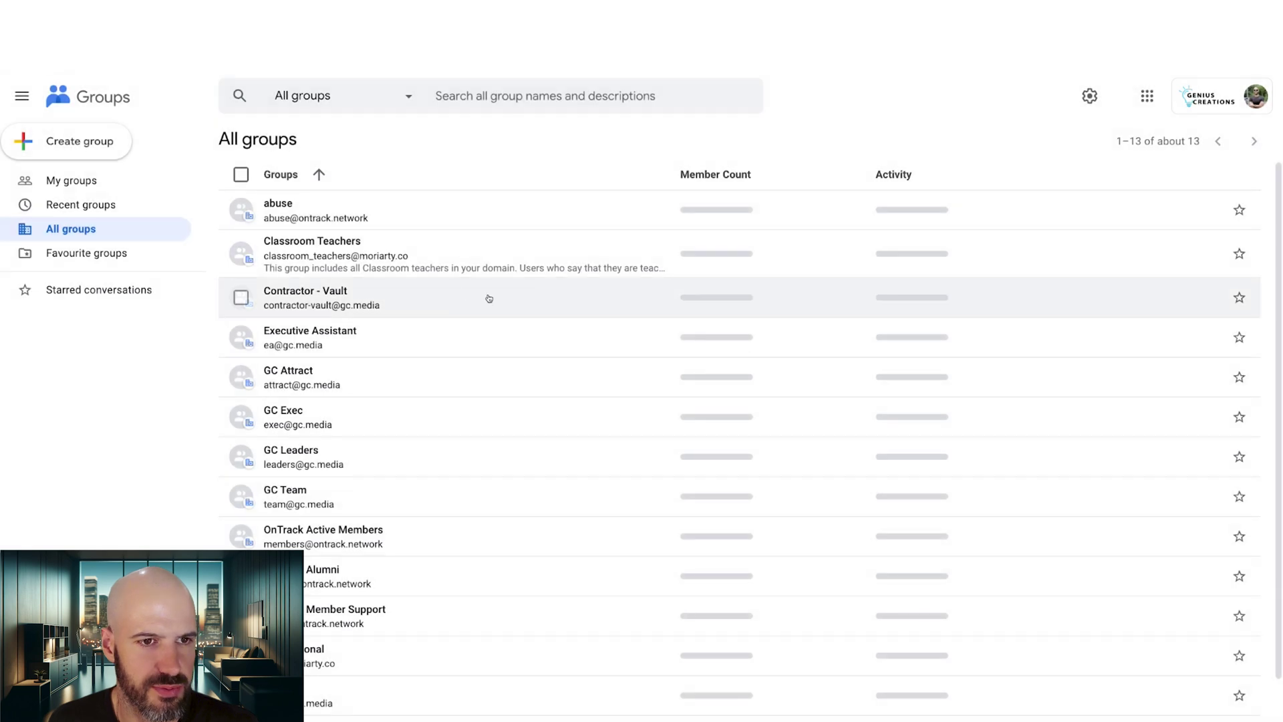
{"action": "scroll", "coordinate": [501, 298], "scroll_direction": "down", "scroll_amount": 2}
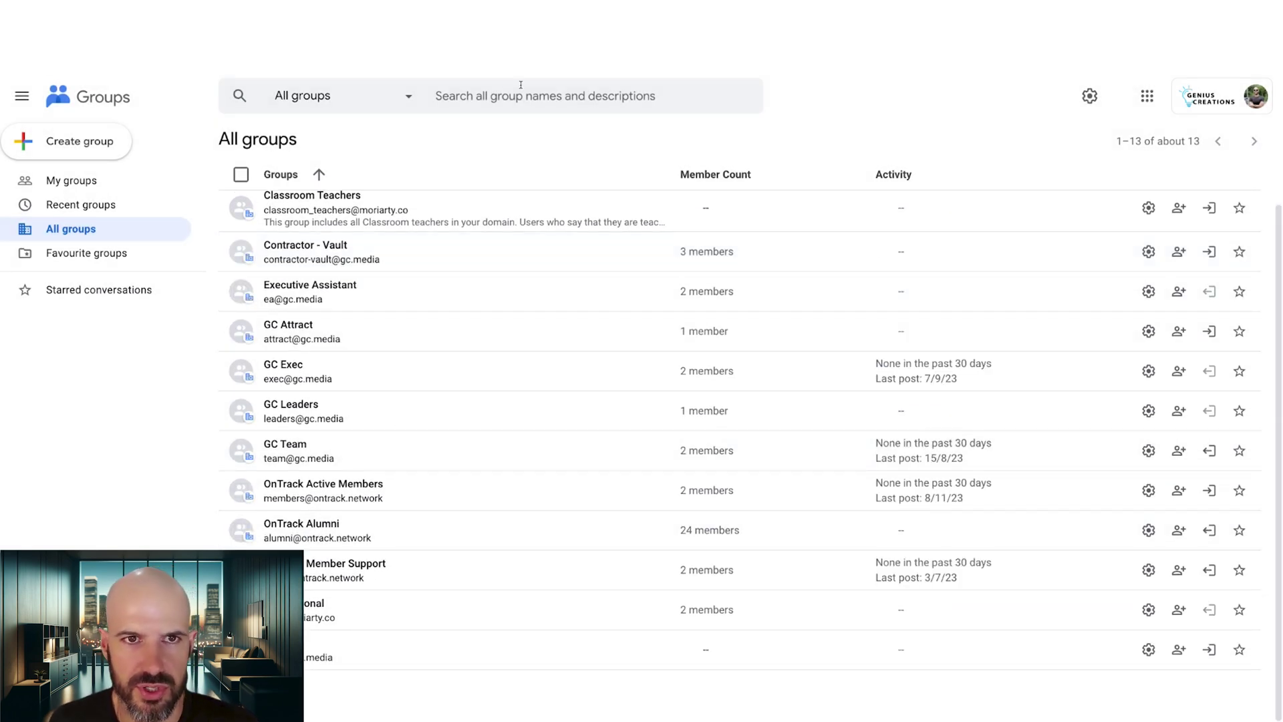
{"action": "left_click", "coordinate": [522, 95]}
{"action": "type", "text": "test"}
{"action": "key", "text": "Return"}
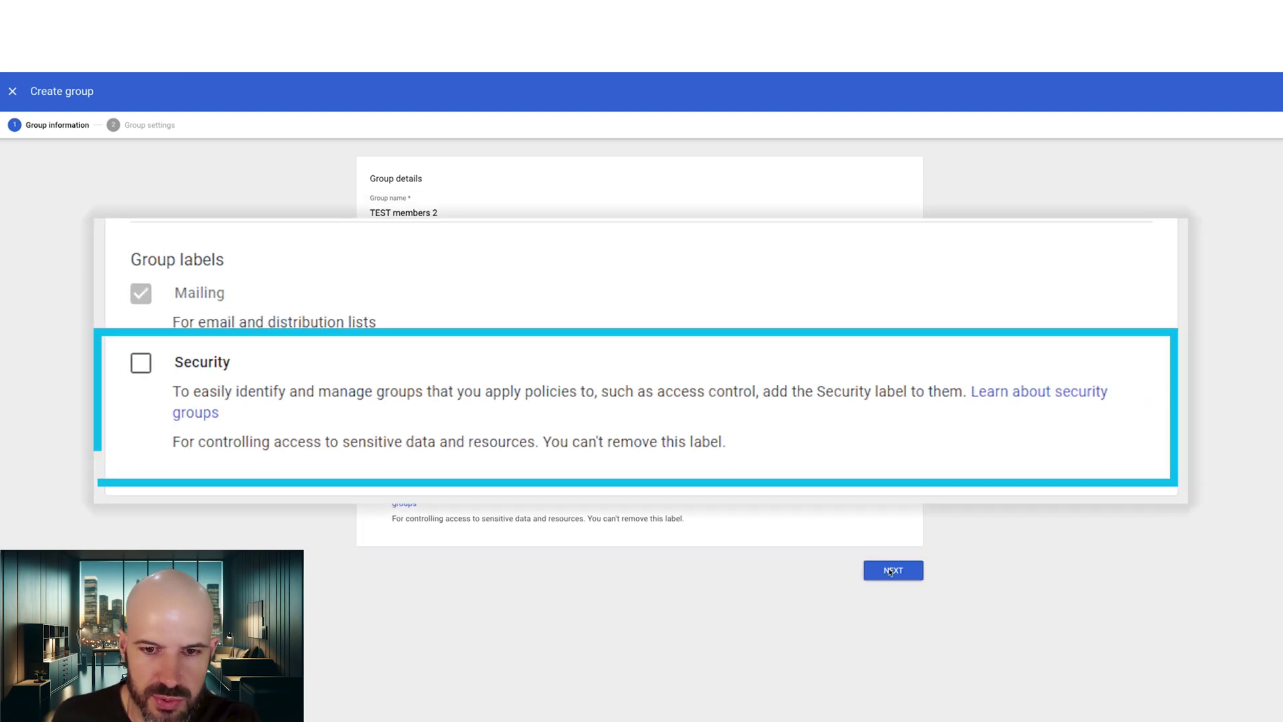
Set TEST members 2 so only invited users can join, then create the group.
{"action": "left_click", "coordinate": [893, 569]}
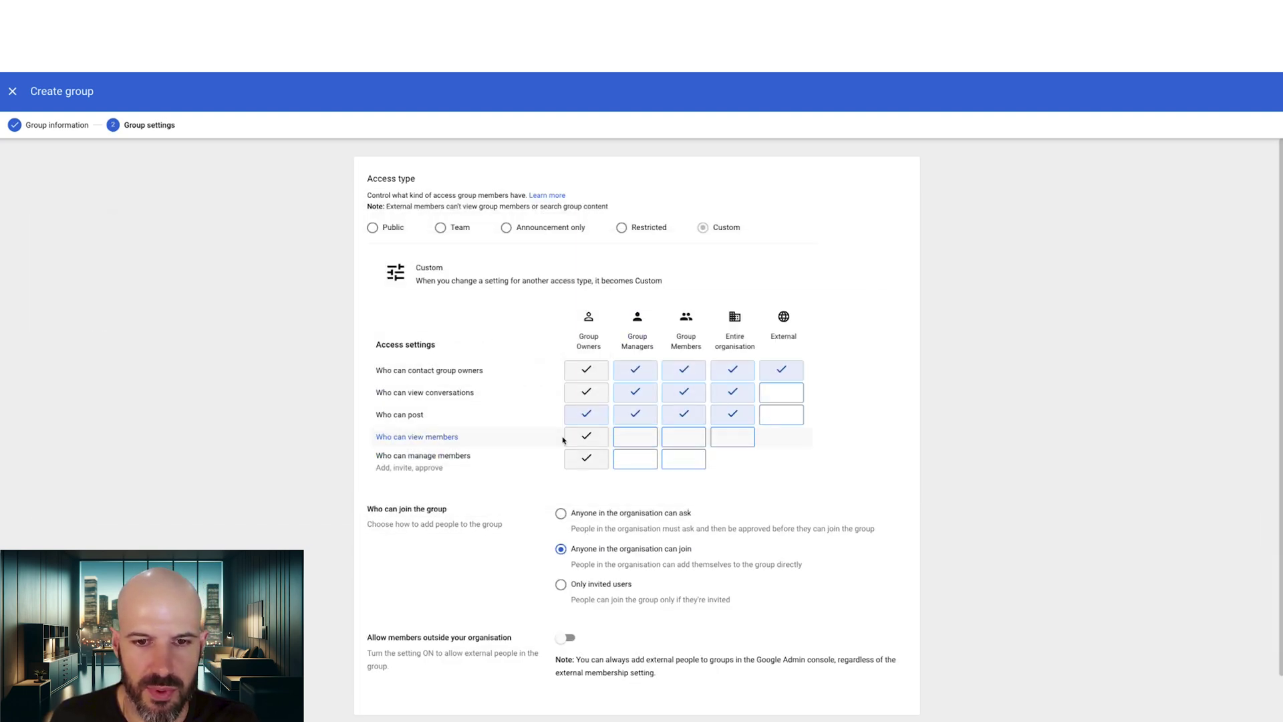
{"action": "scroll", "coordinate": [600, 441], "scroll_direction": "down", "scroll_amount": 1}
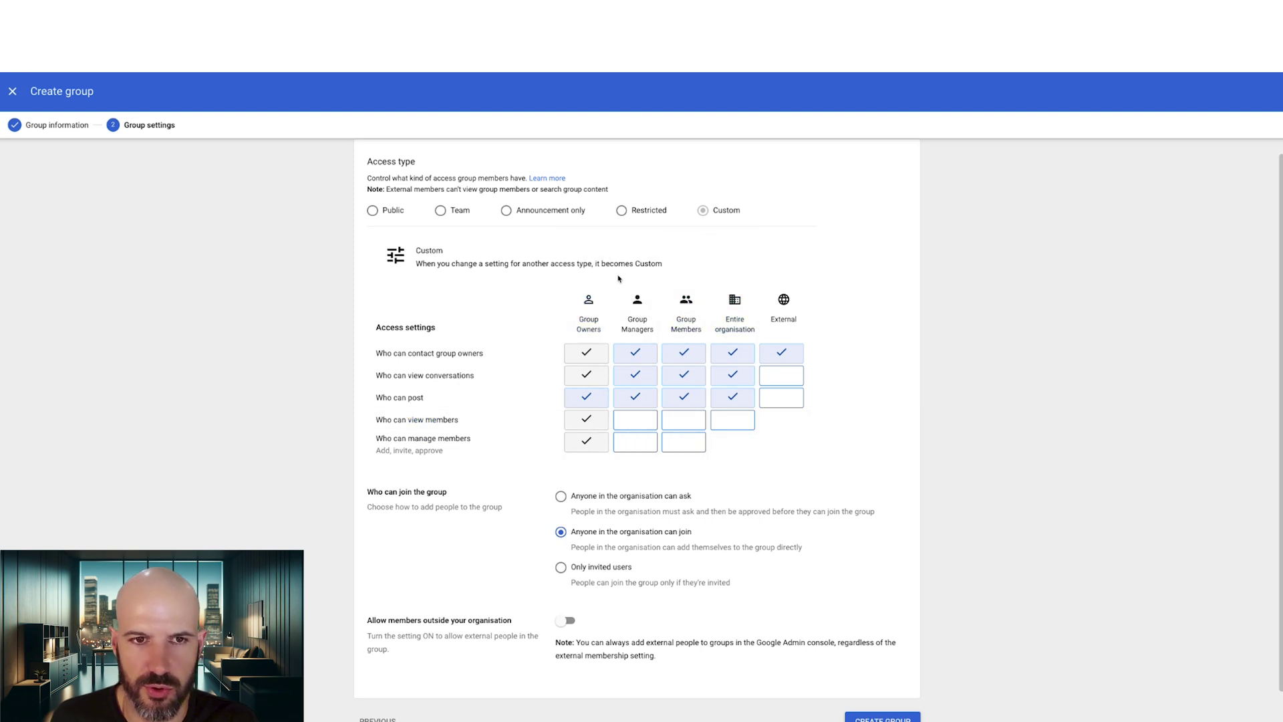
{"action": "left_click", "coordinate": [560, 496]}
{"action": "scroll", "coordinate": [543, 430], "scroll_direction": "down", "scroll_amount": 2}
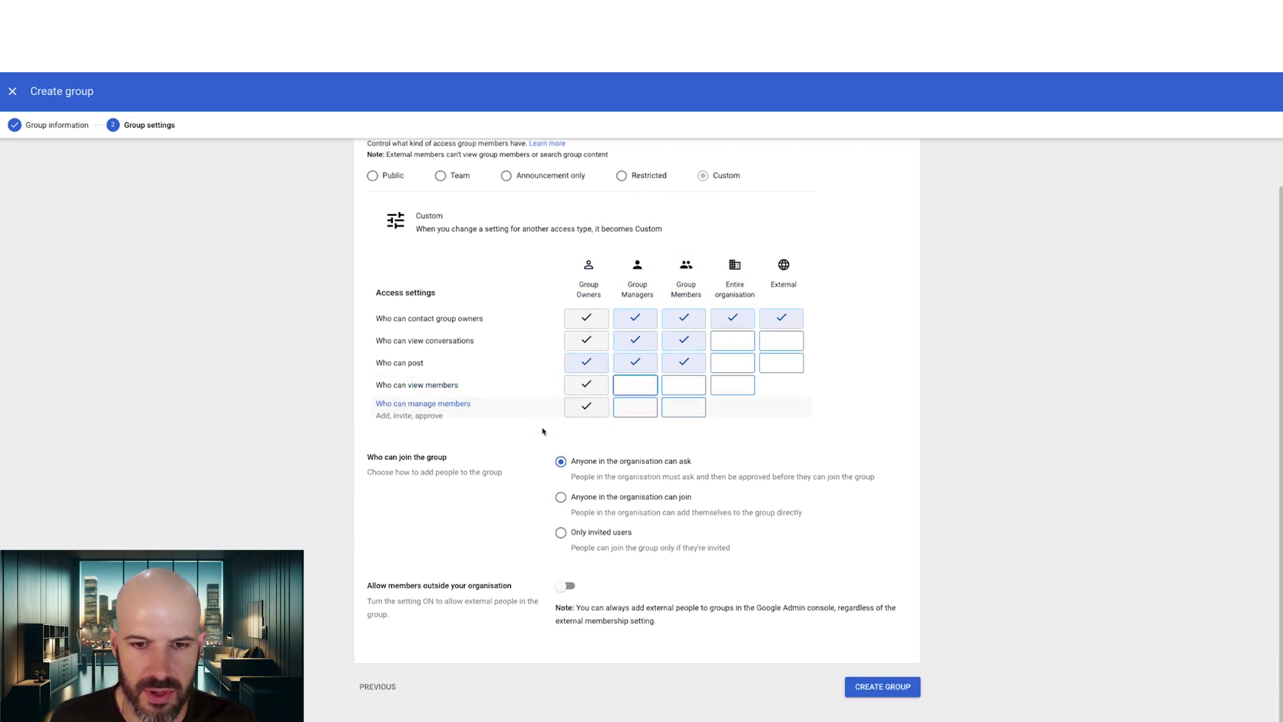
{"action": "left_click", "coordinate": [600, 533]}
{"action": "left_click", "coordinate": [881, 686]}
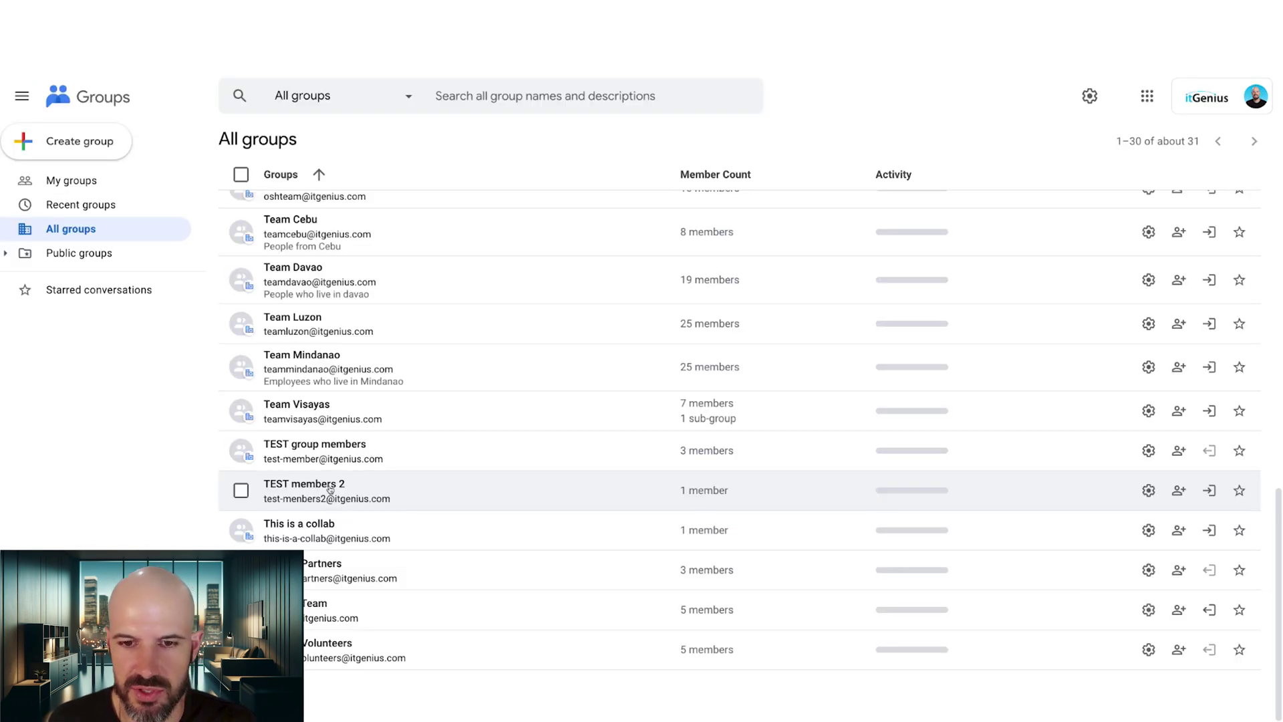
View TEST members 2's single member, then check Recent, My and All groups as the external account.
{"action": "left_click", "coordinate": [334, 488]}
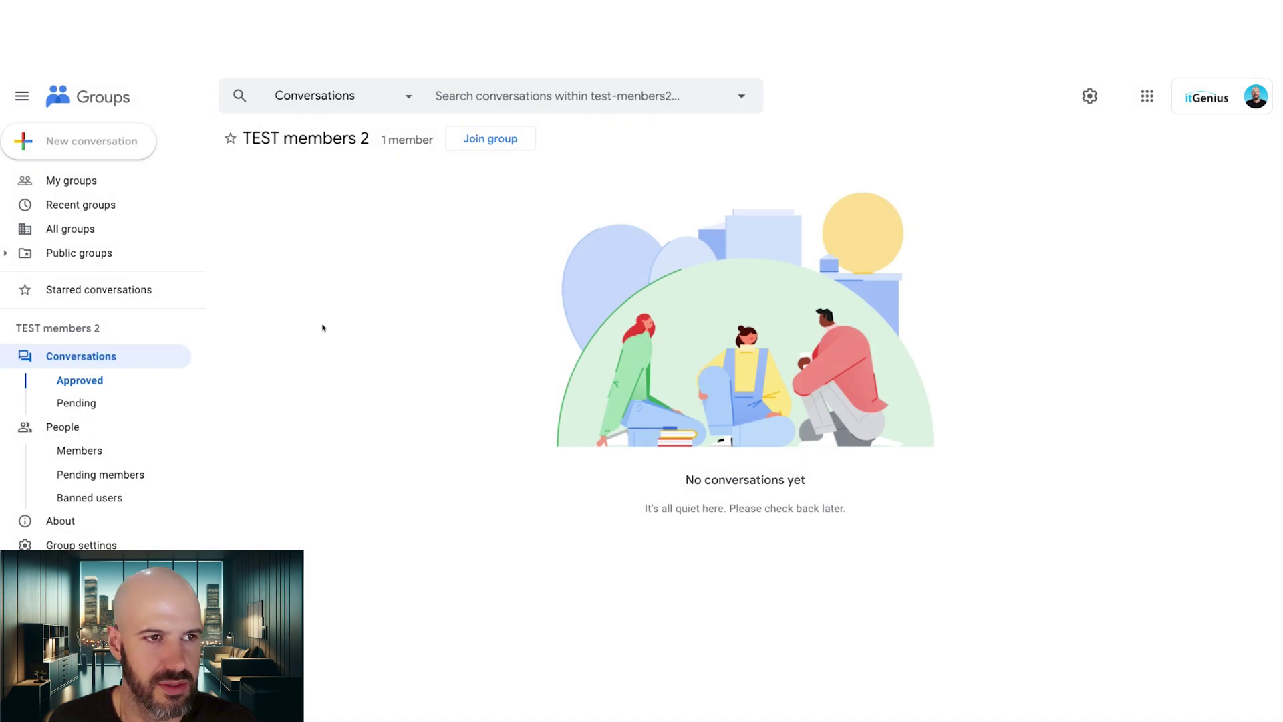
{"action": "left_click", "coordinate": [149, 435]}
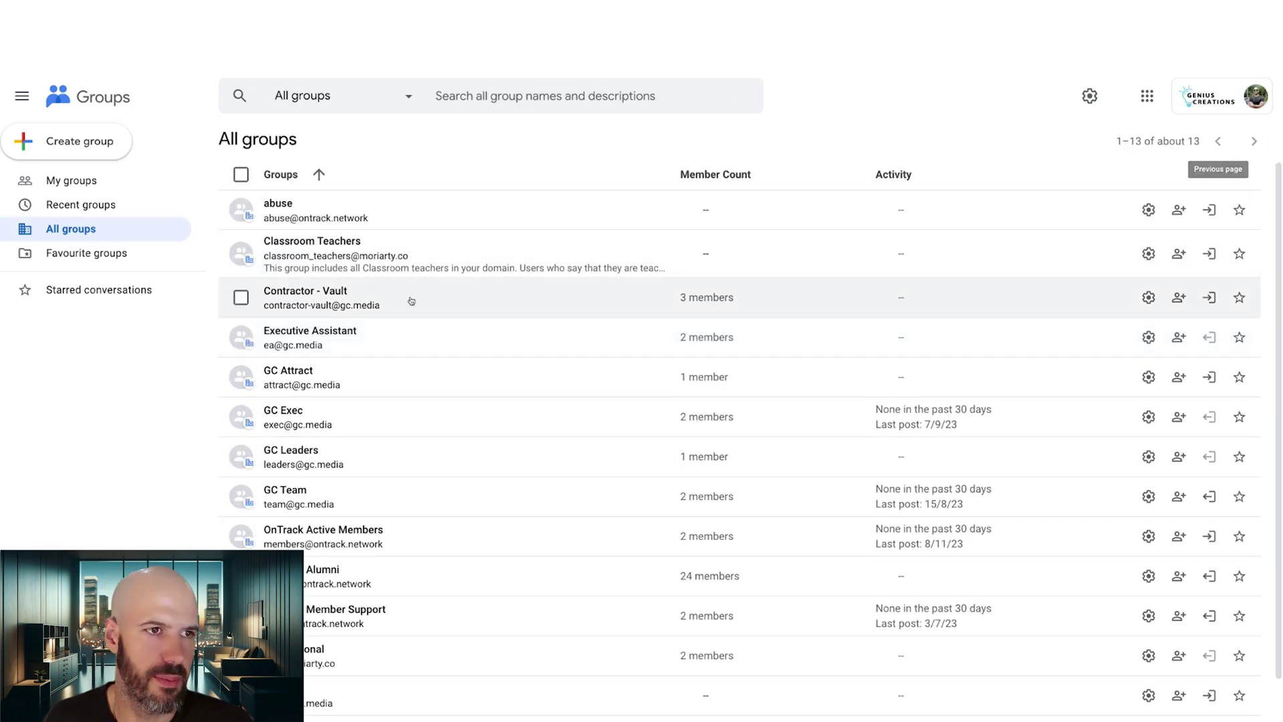
{"action": "left_click", "coordinate": [95, 205]}
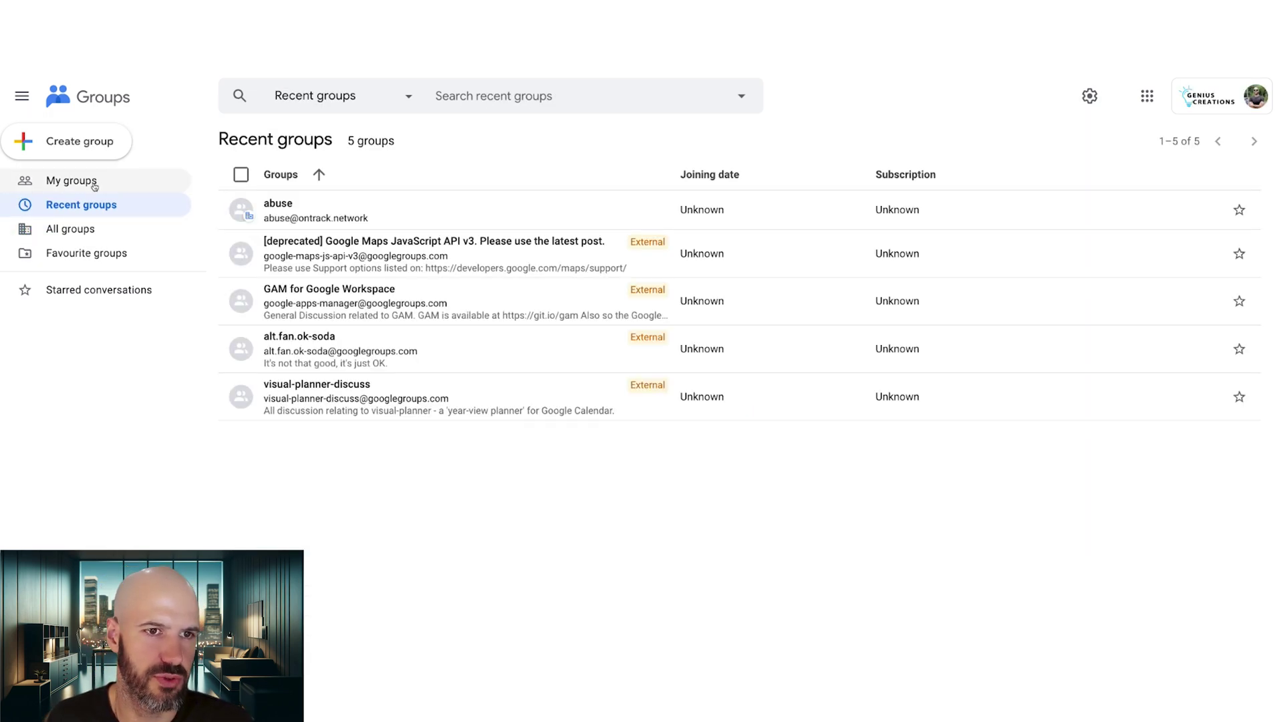
{"action": "left_click", "coordinate": [94, 186]}
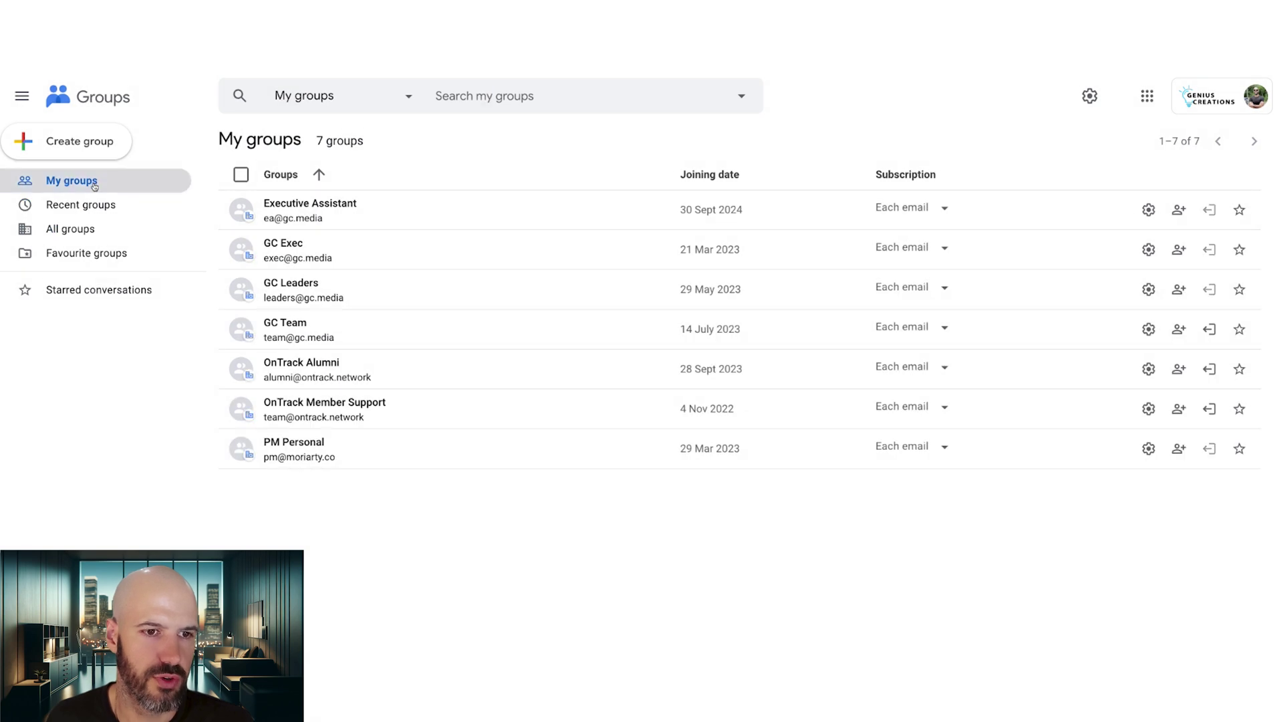
{"action": "left_click", "coordinate": [98, 228]}
{"action": "scroll", "coordinate": [520, 372], "scroll_direction": "down", "scroll_amount": 1}
{"action": "scroll", "coordinate": [520, 372], "scroll_direction": "up", "scroll_amount": 1}
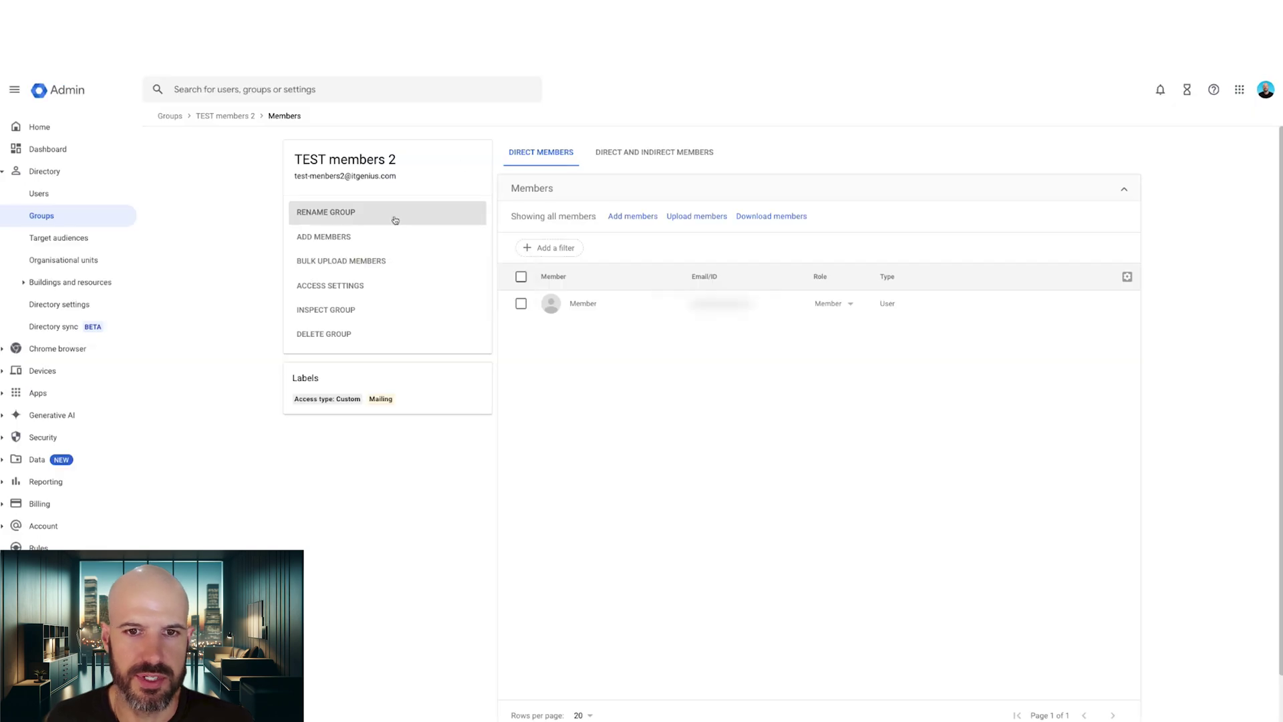
{"action": "triple_click", "coordinate": [353, 175]}
{"action": "left_click", "coordinate": [414, 178]}
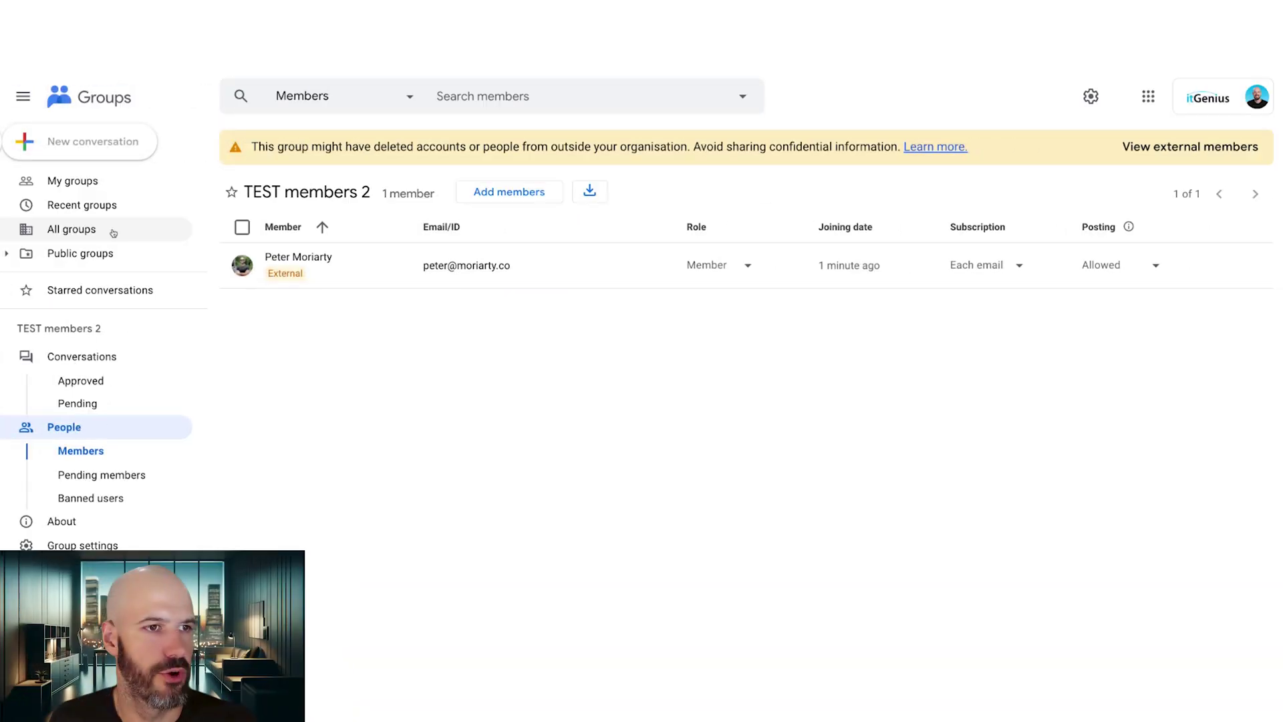
{"action": "left_click", "coordinate": [75, 228]}
Open TEST members 2's approved conversations, read the external member's 'test message', and return to the list.
{"action": "scroll", "coordinate": [467, 278], "scroll_direction": "down", "scroll_amount": 12}
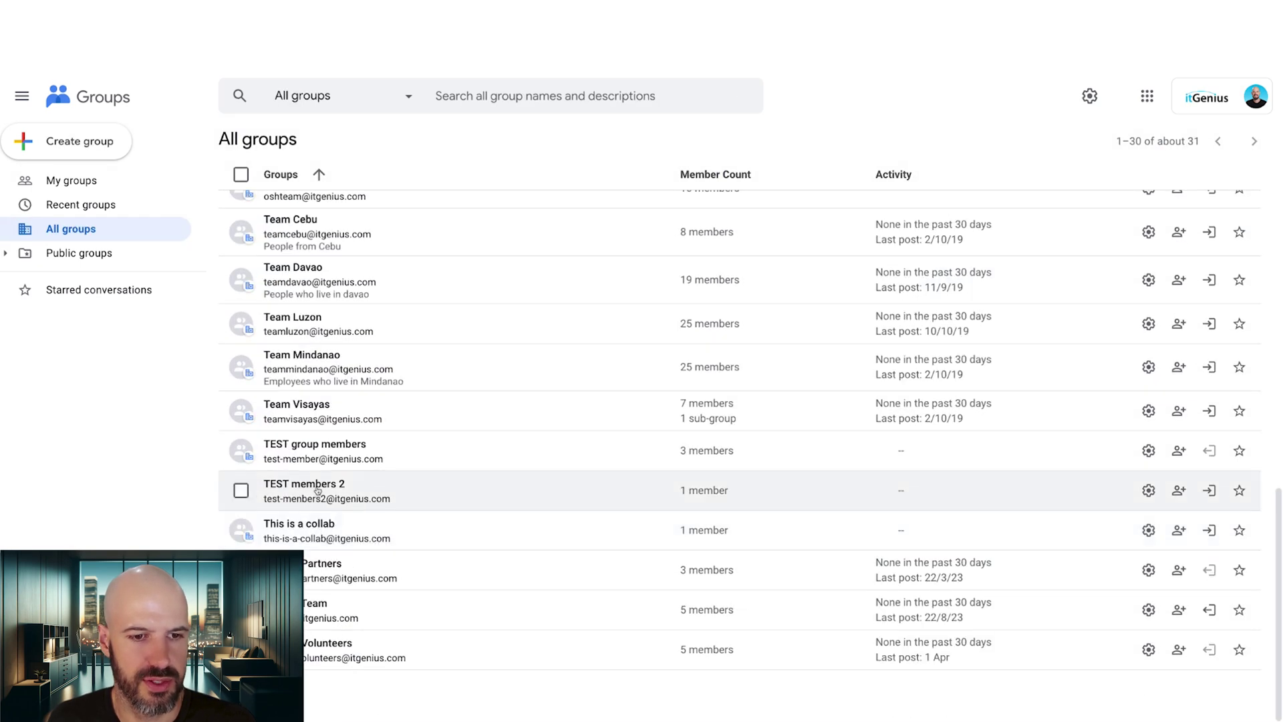
{"action": "left_click", "coordinate": [318, 489]}
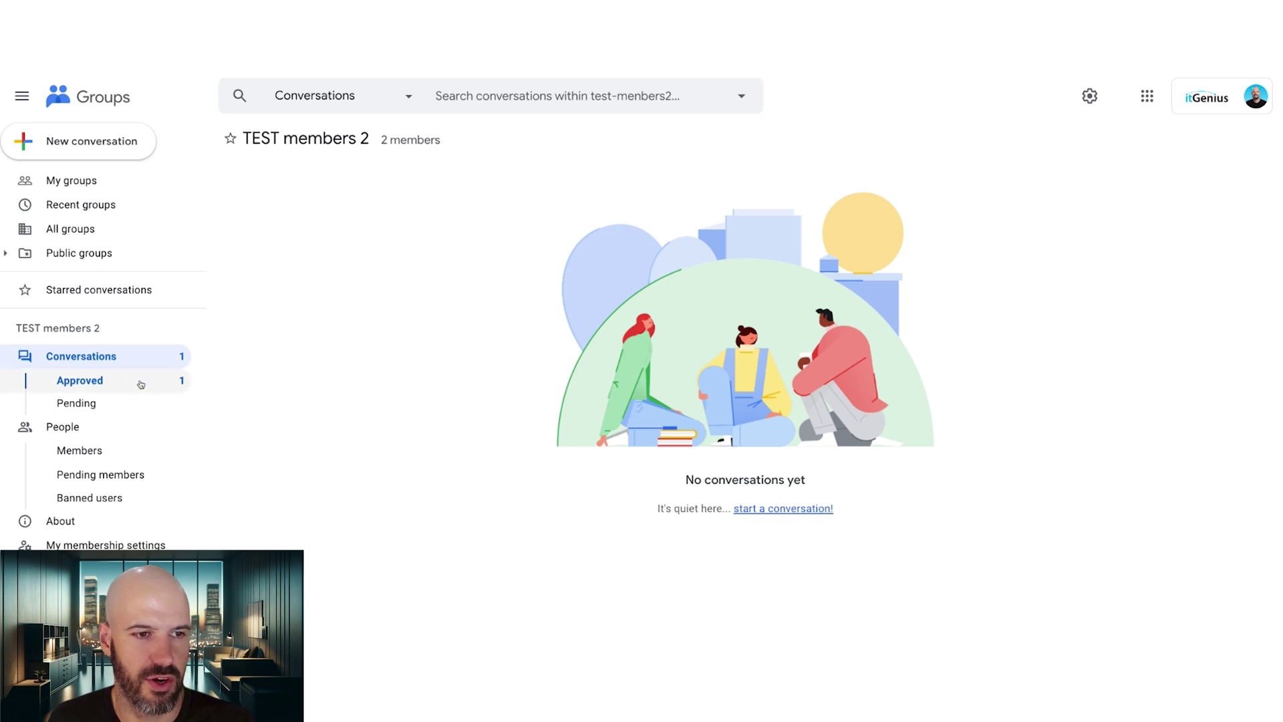
{"action": "left_click", "coordinate": [142, 381]}
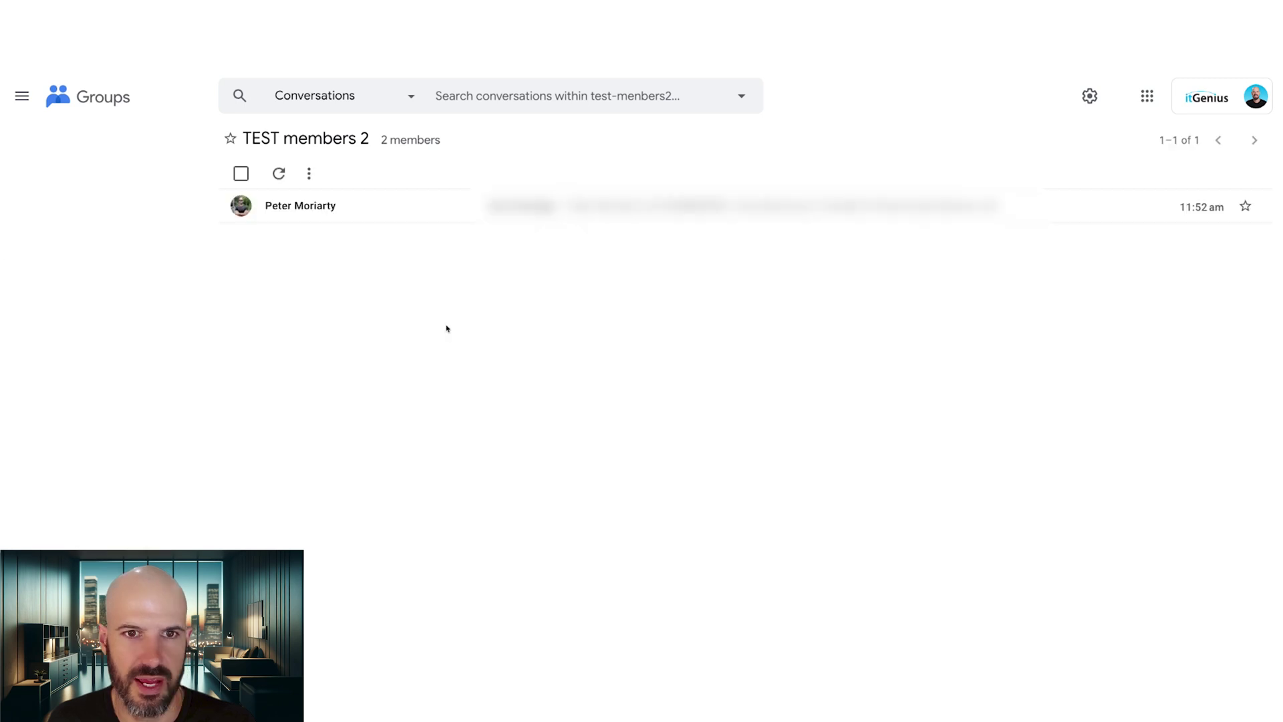
{"action": "left_click", "coordinate": [403, 212]}
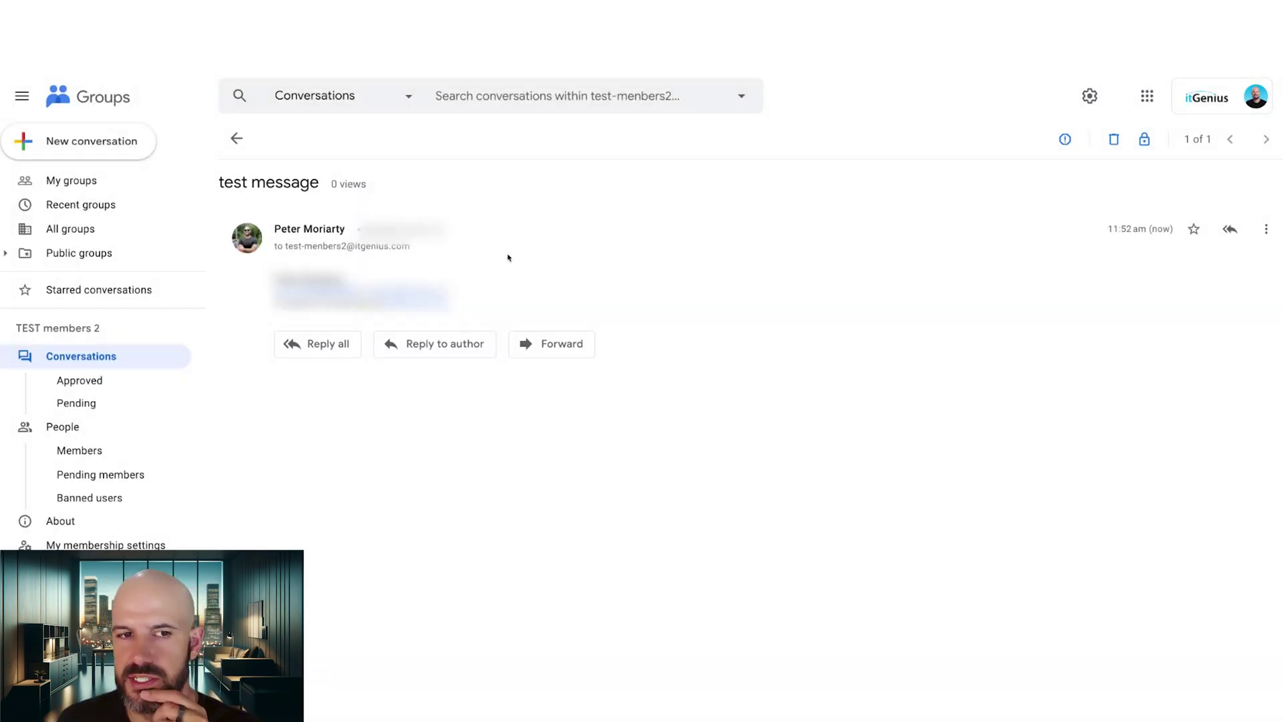
{"action": "left_click", "coordinate": [239, 139]}
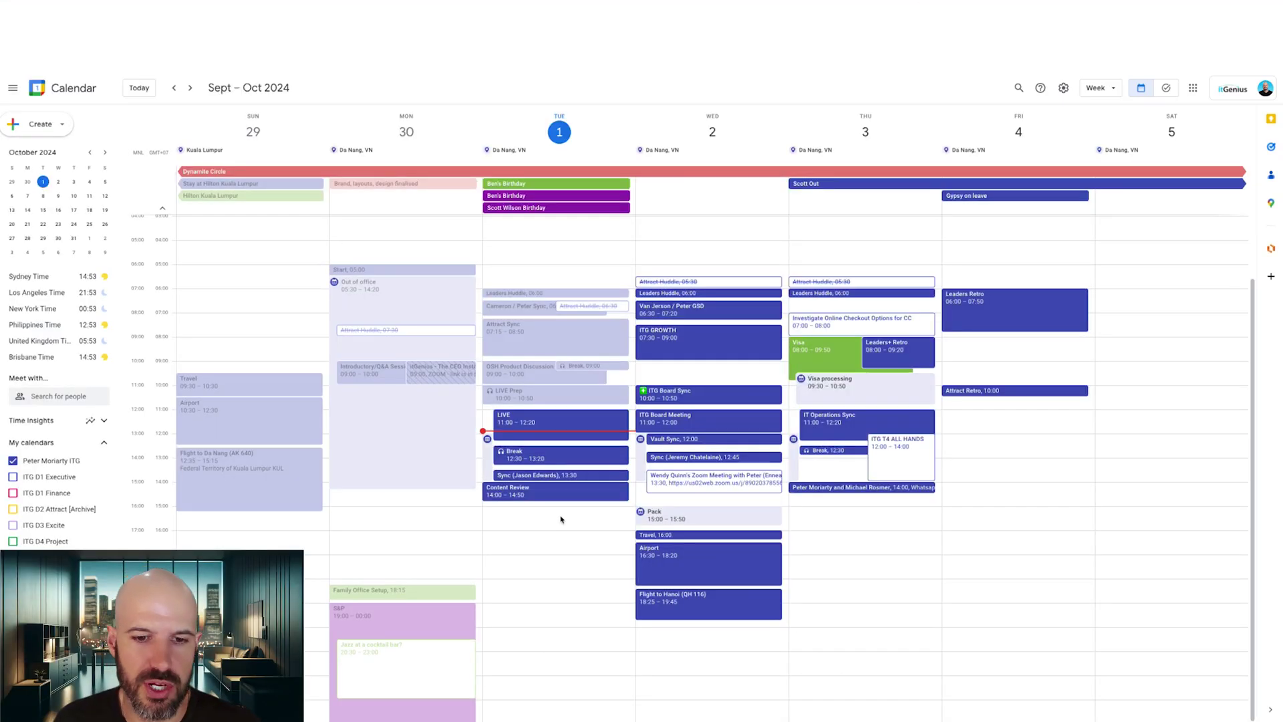
Create a 'TEST' event at 15:00 on 1 October and expand it into the full editor.
{"action": "left_click", "coordinate": [562, 517]}
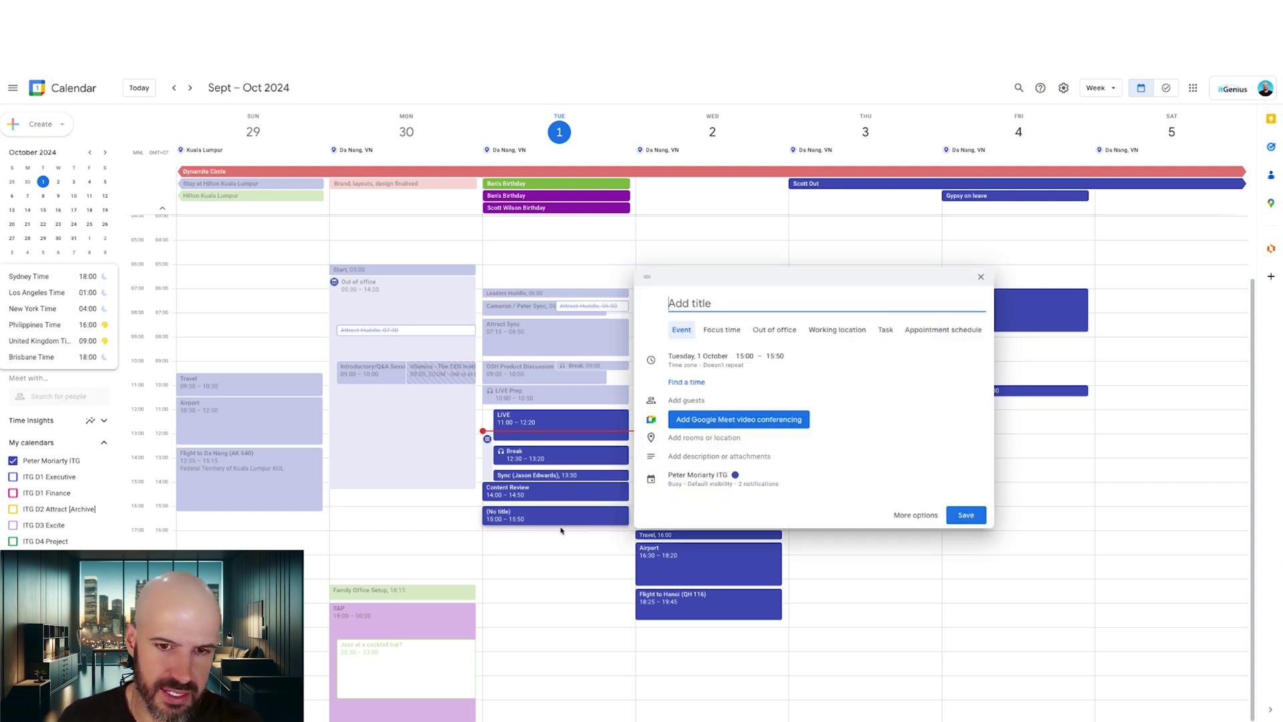
{"action": "type", "text": "TEST"}
{"action": "left_click", "coordinate": [686, 399]}
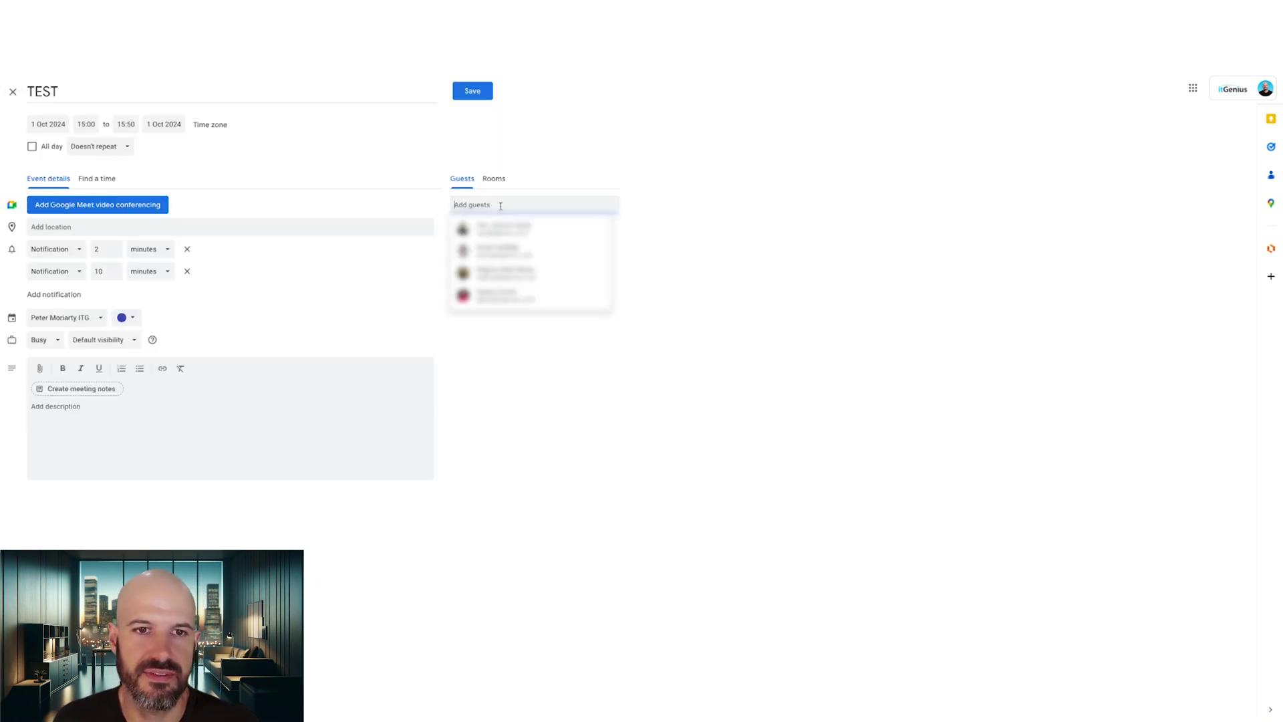
{"action": "left_click", "coordinate": [741, 210]}
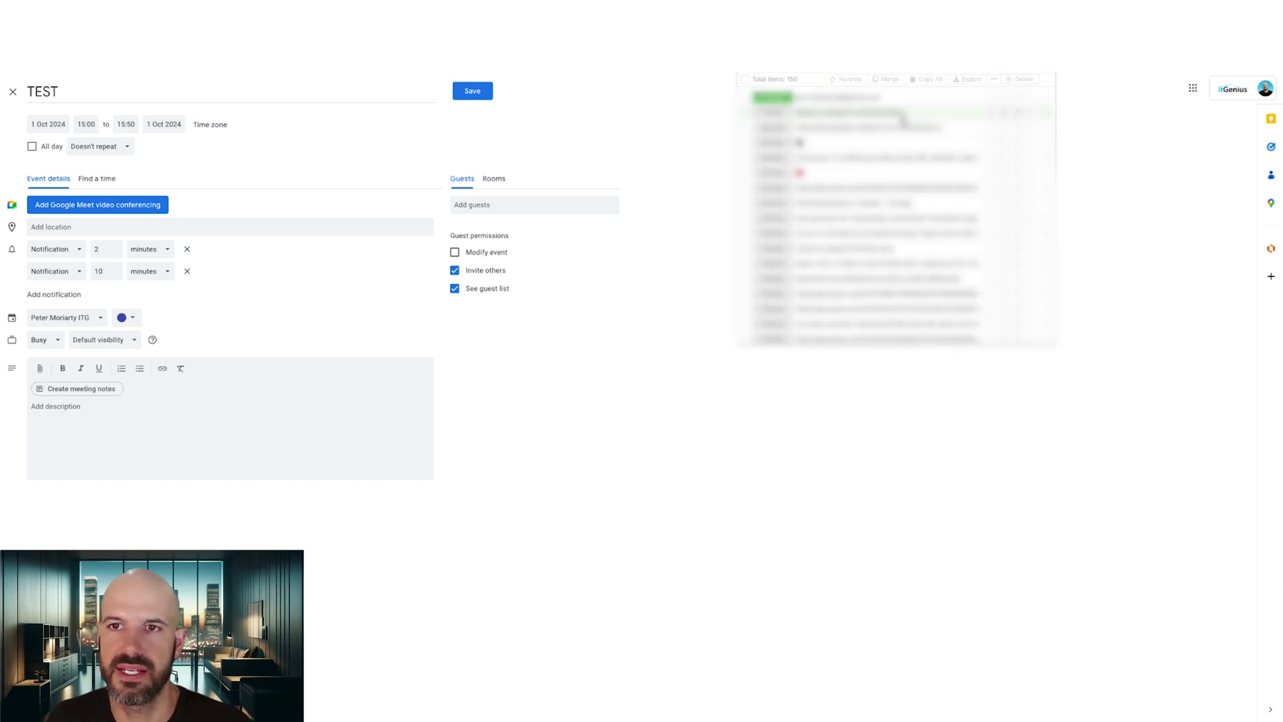
Invite the TEST members 2 group address as a guest, accepting the hidden-members warning.
{"action": "left_click", "coordinate": [511, 211]}
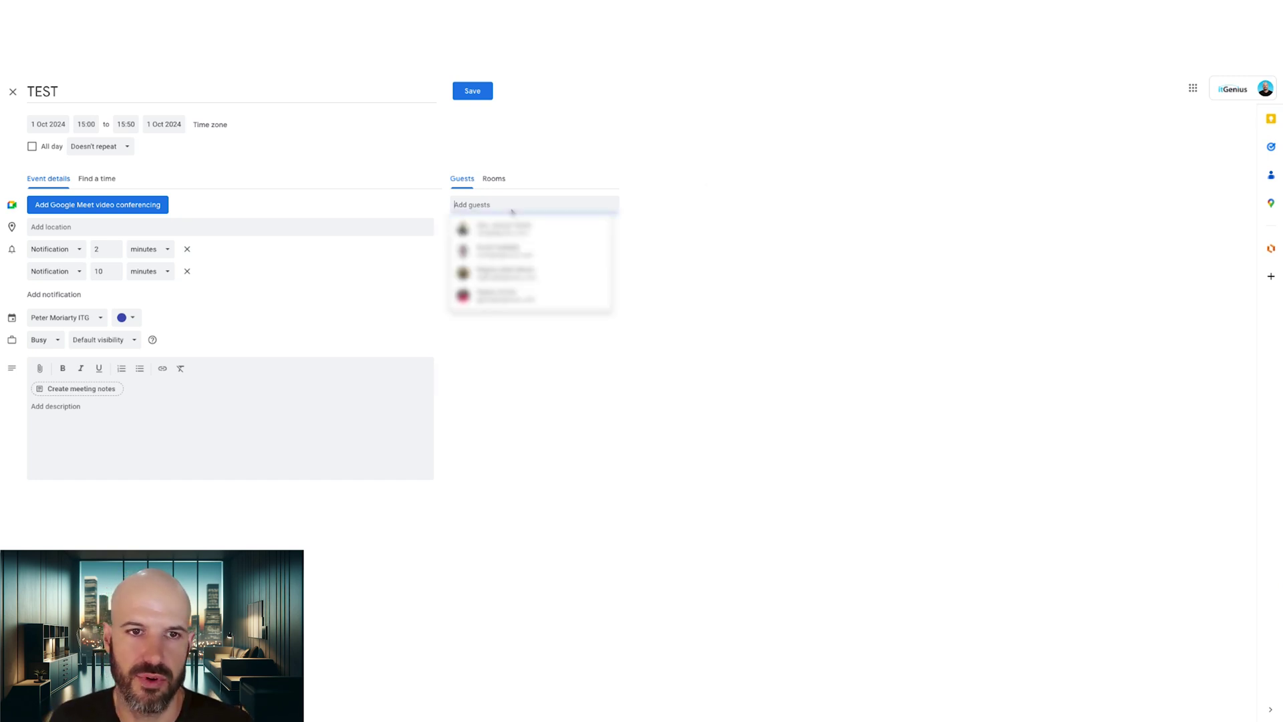
{"action": "key", "text": "ctrl+v"}
{"action": "key", "text": "Return"}
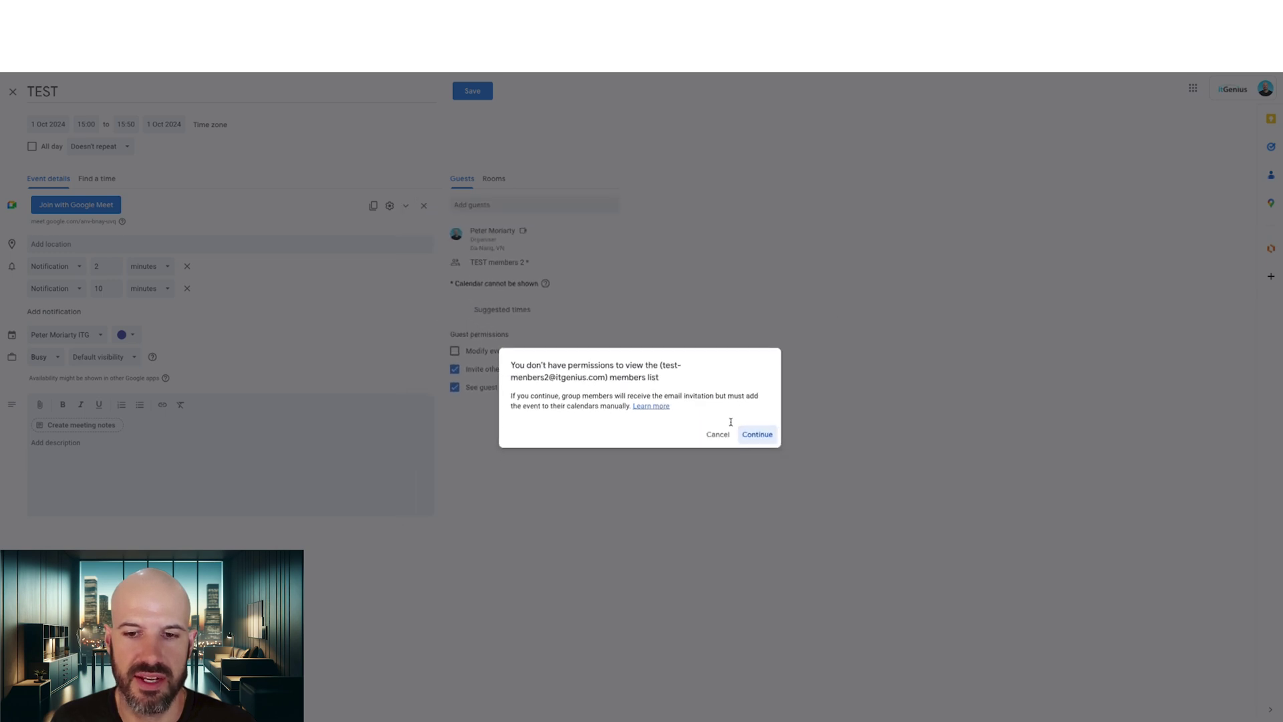
{"action": "left_click", "coordinate": [757, 434]}
{"action": "mouse_move", "coordinate": [519, 263]}
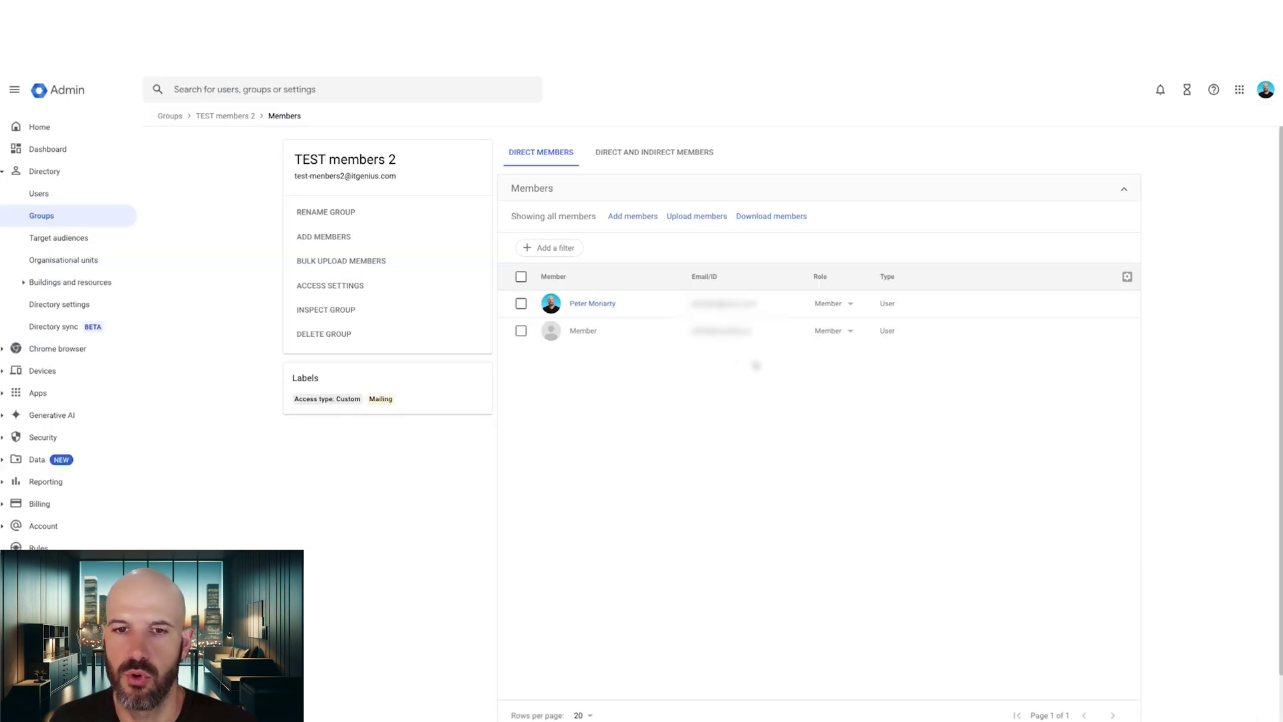
Make the first TEST members 2 member an Owner, save the role change, and save the TEST event.
{"action": "left_click", "coordinate": [833, 303]}
{"action": "left_click", "coordinate": [846, 269]}
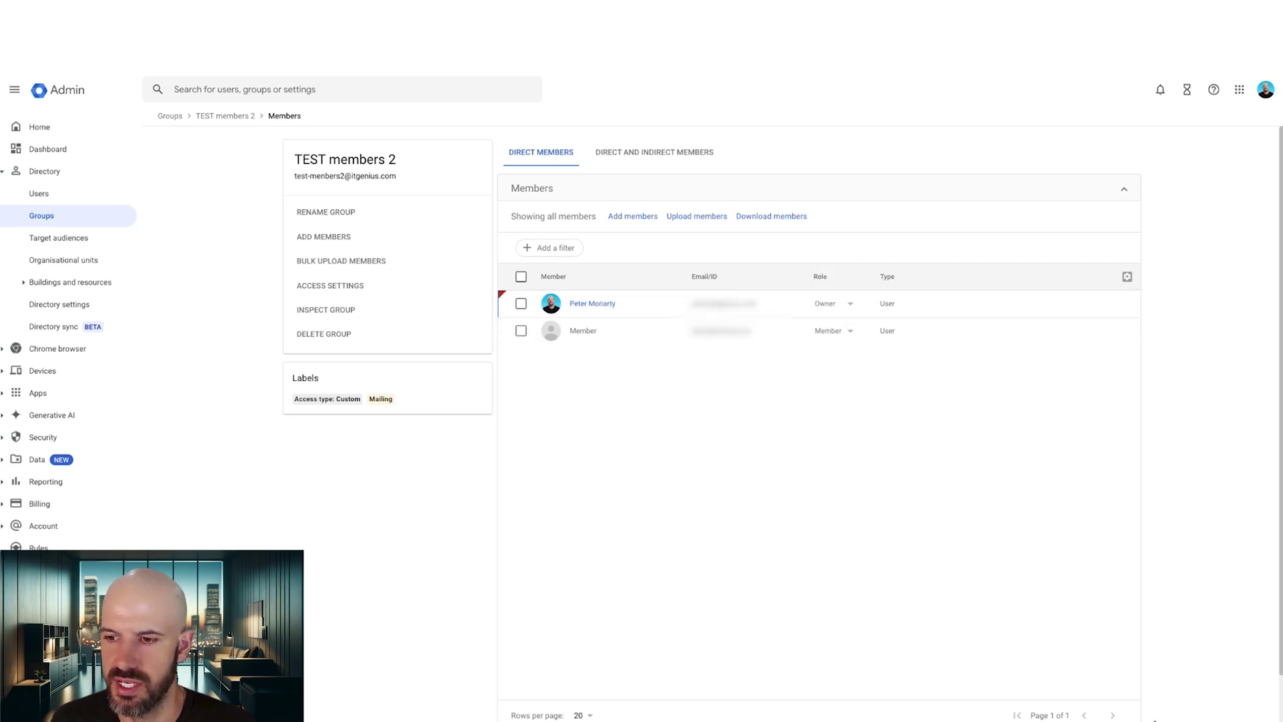
{"action": "scroll", "coordinate": [1154, 719], "scroll_direction": "down", "scroll_amount": 1}
{"action": "left_click", "coordinate": [1111, 693]}
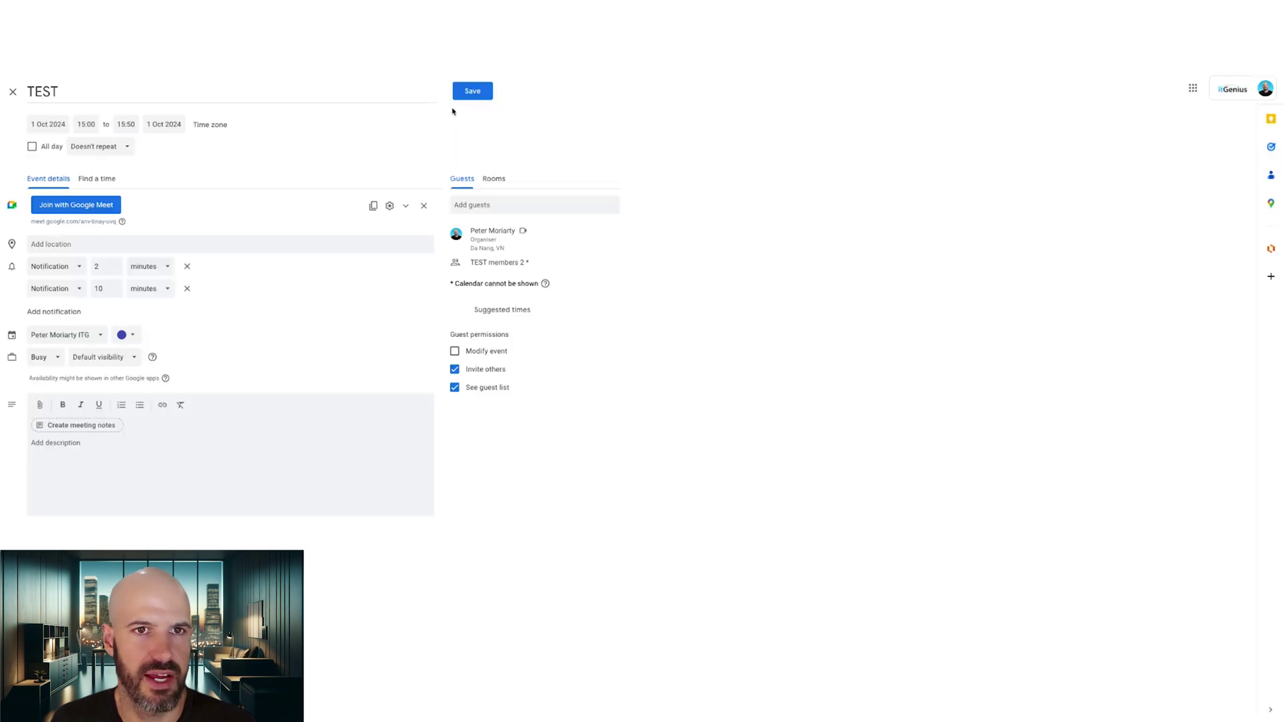
{"action": "left_click", "coordinate": [472, 91]}
Send the TEST event invitations and check the external account sees only the group address as guest.
{"action": "left_click", "coordinate": [734, 420]}
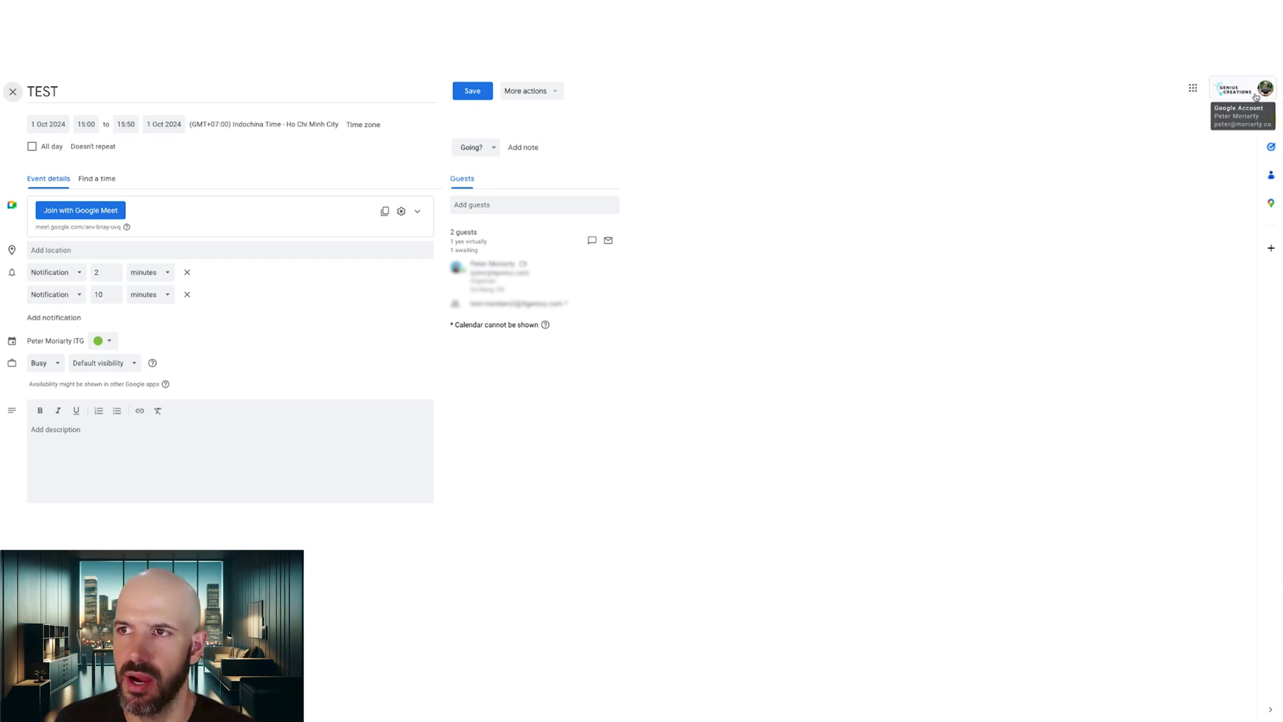
{"action": "mouse_move", "coordinate": [491, 305]}
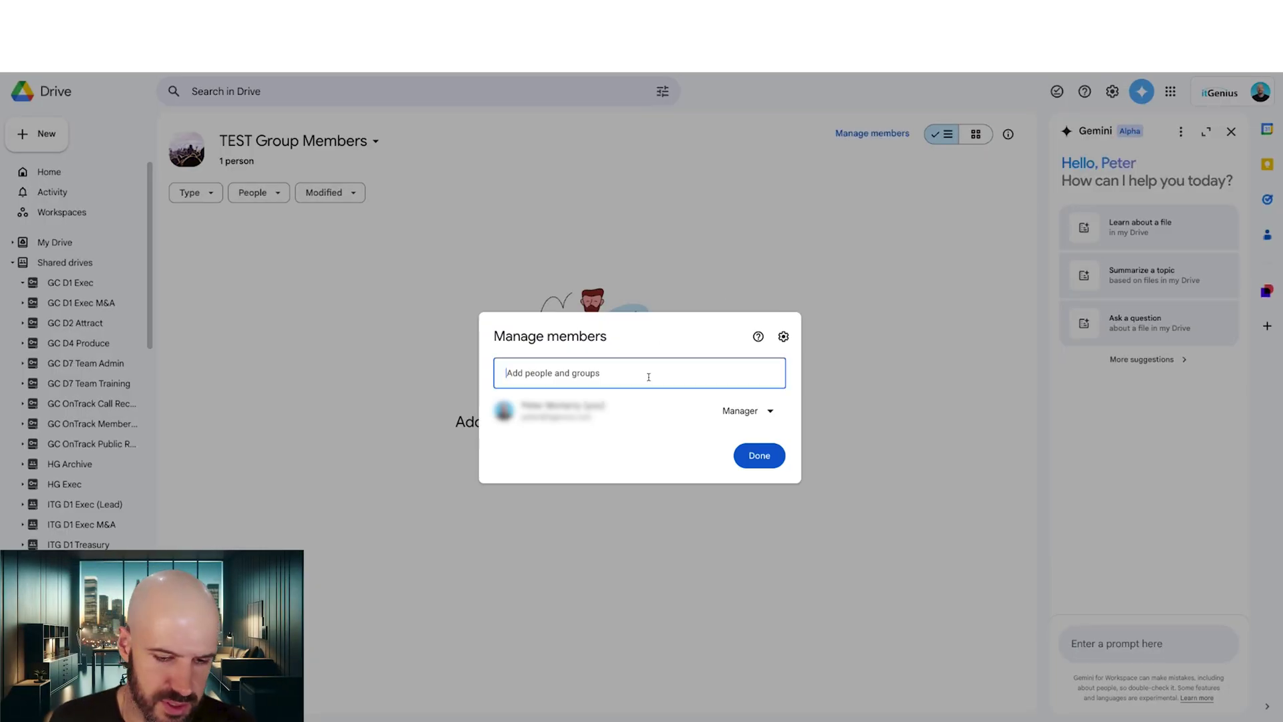
Add the TEST members 2 group to the TEST Group Members shared drive as Content manager.
{"action": "left_click", "coordinate": [723, 324]}
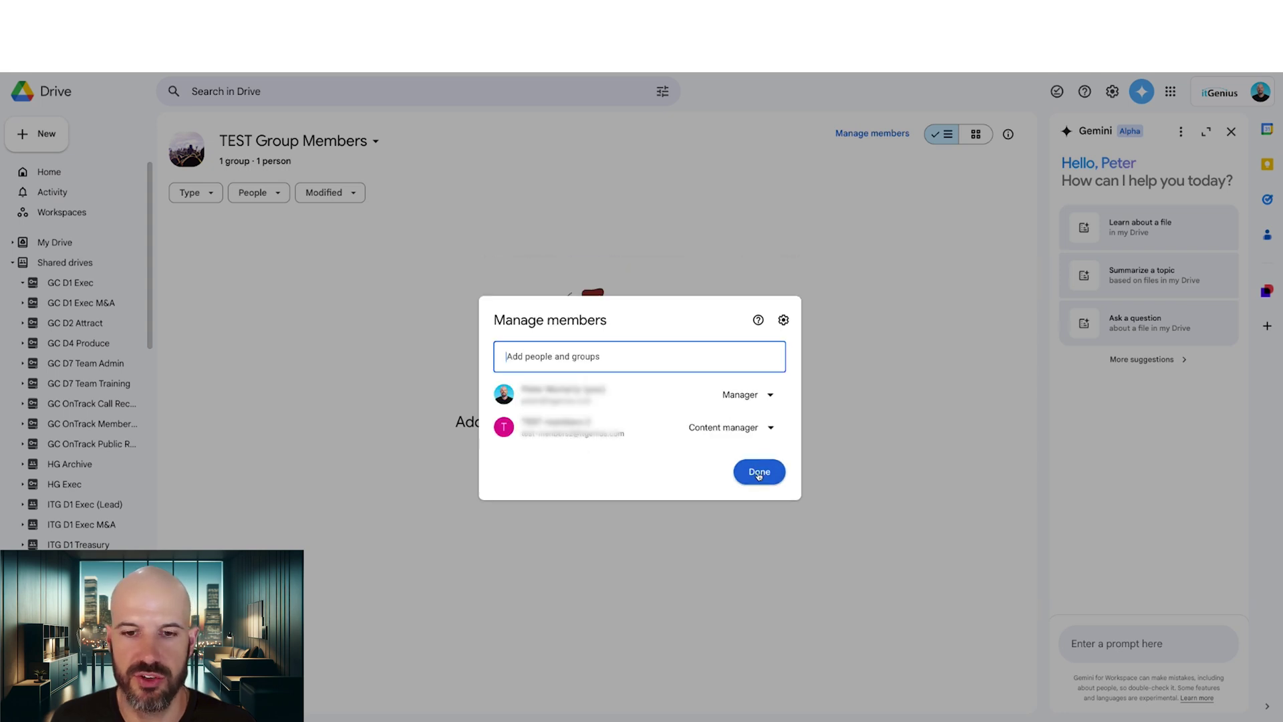
{"action": "left_click", "coordinate": [759, 472]}
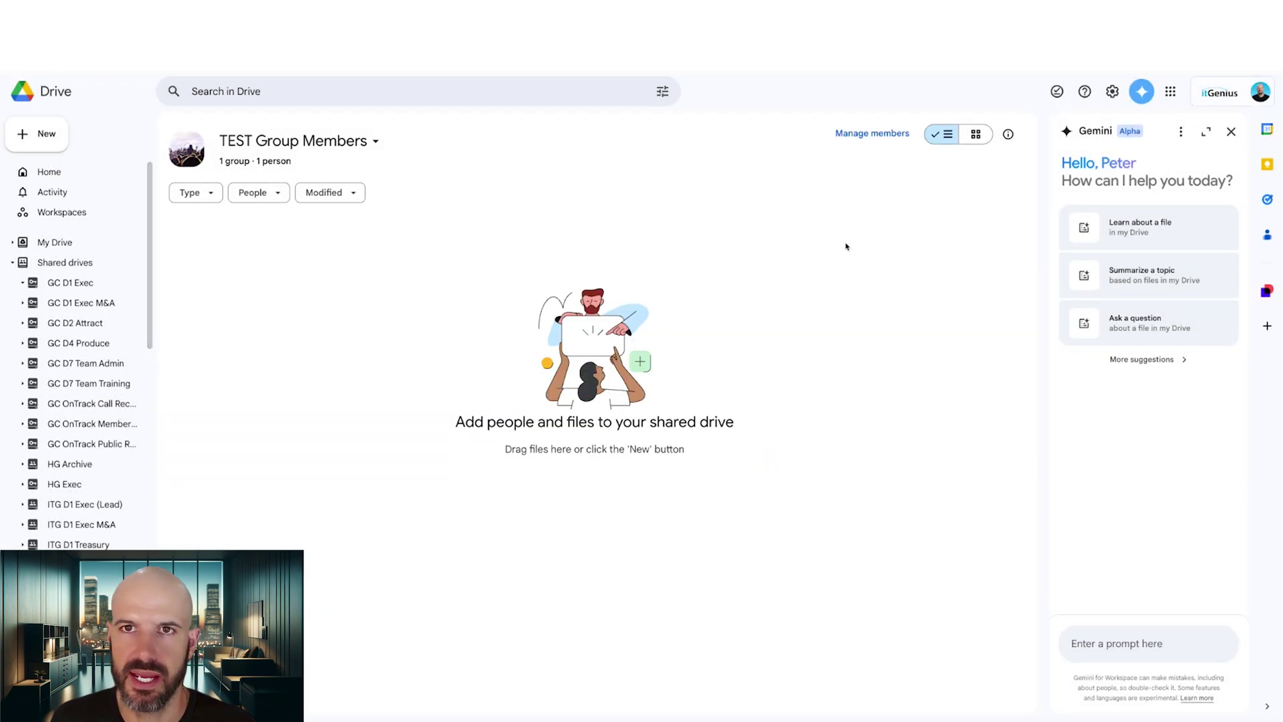
From the external account, open the TEST Group Members shared drive's member list and view the group's details.
{"action": "left_click", "coordinate": [1220, 97]}
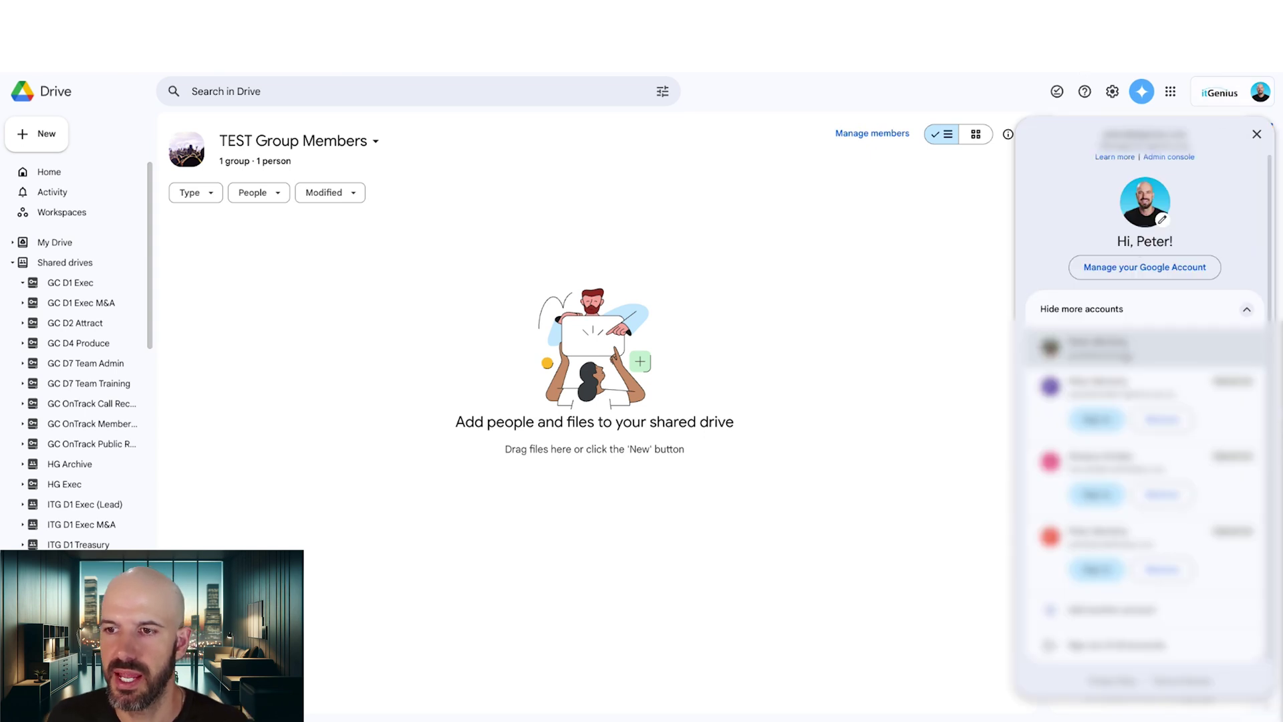
{"action": "left_click", "coordinate": [1096, 348]}
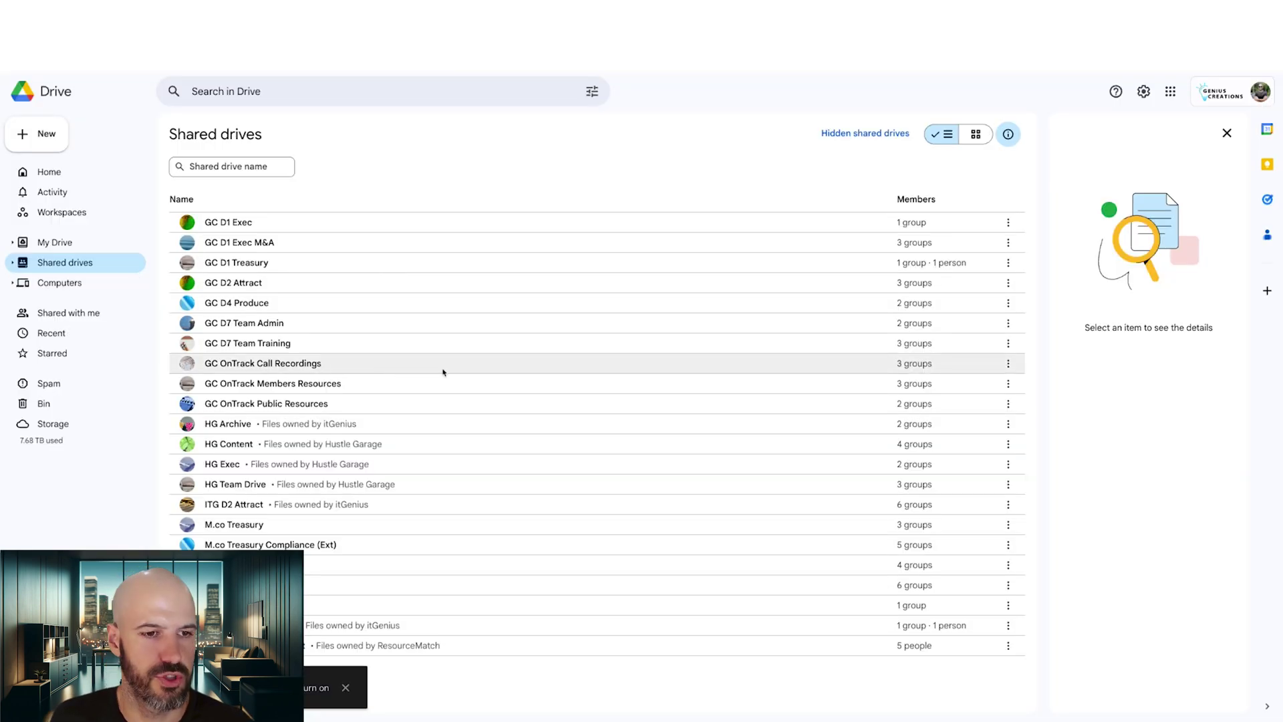
{"action": "left_click", "coordinate": [400, 625]}
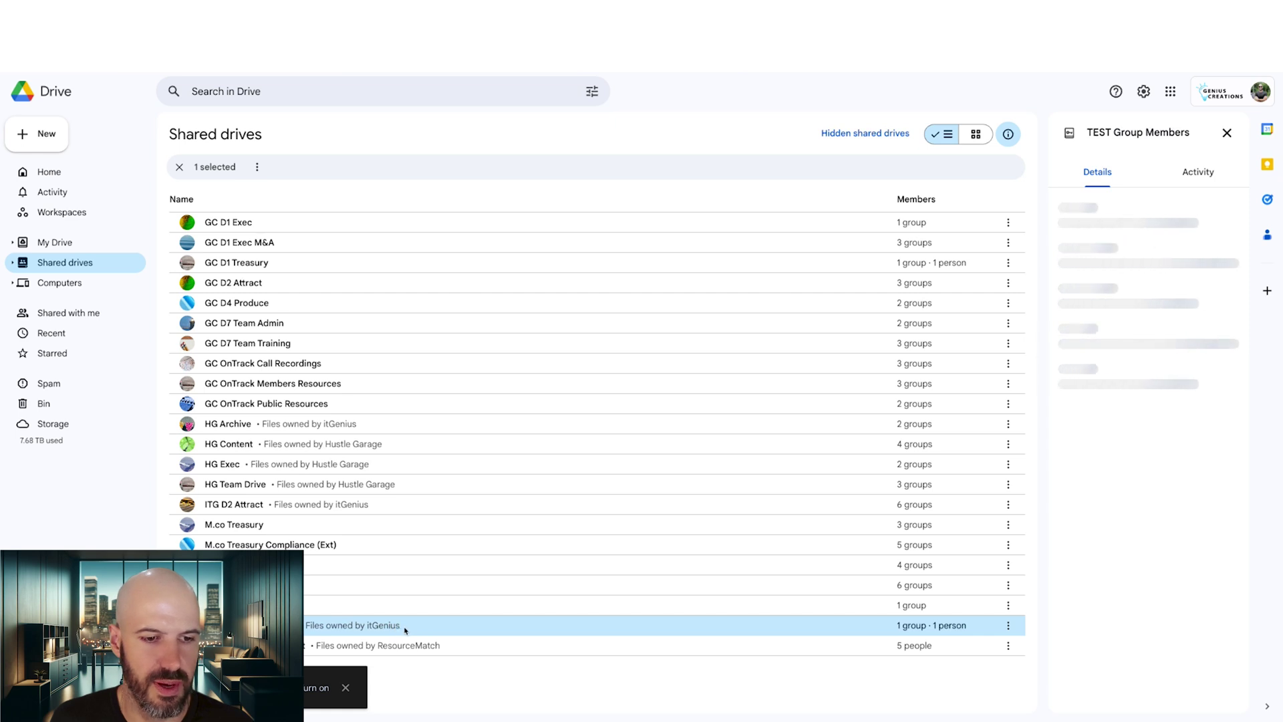
{"action": "double_click", "coordinate": [404, 626]}
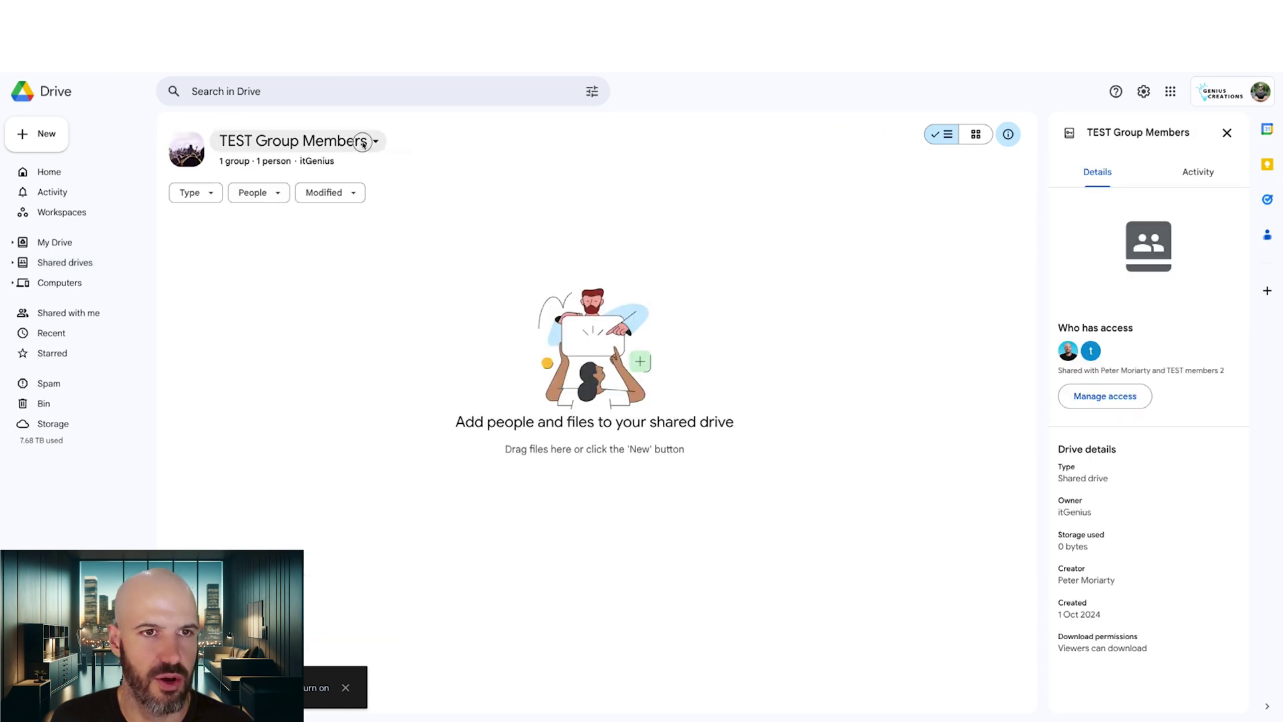
{"action": "left_click", "coordinate": [363, 143]}
{"action": "left_click", "coordinate": [358, 167]}
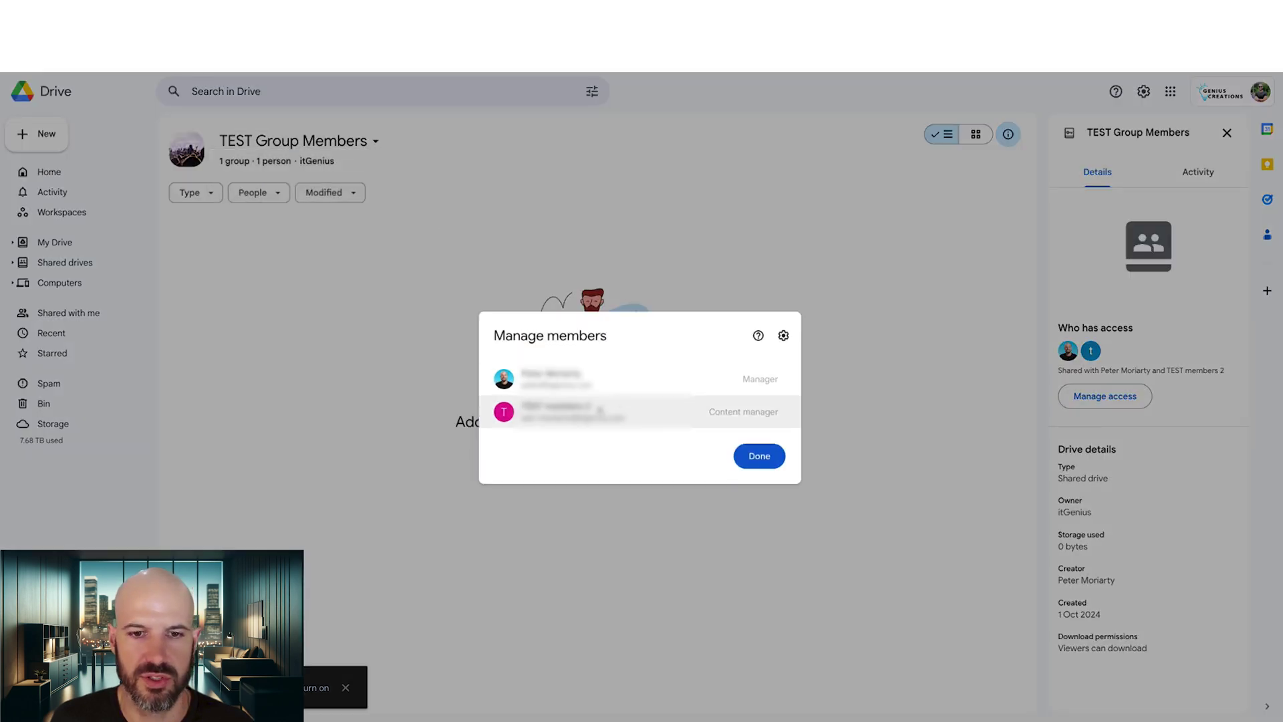
{"action": "mouse_move", "coordinate": [595, 409]}
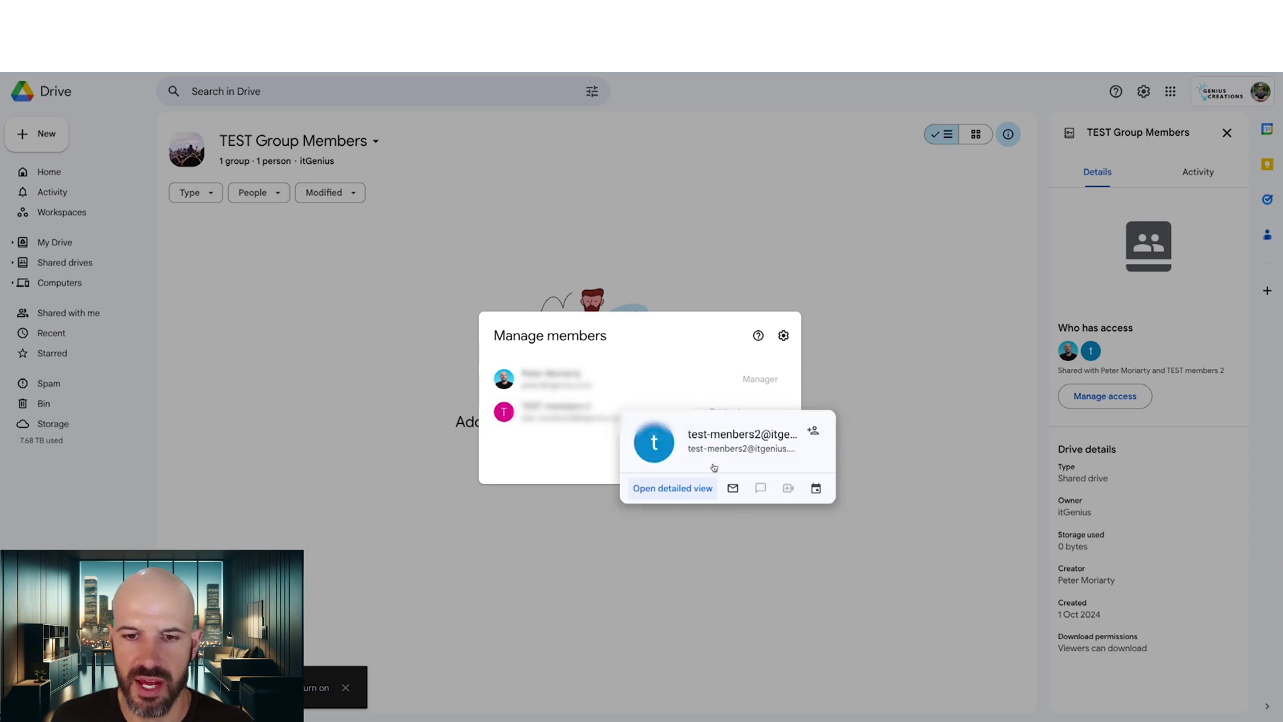
{"action": "left_click", "coordinate": [700, 488]}
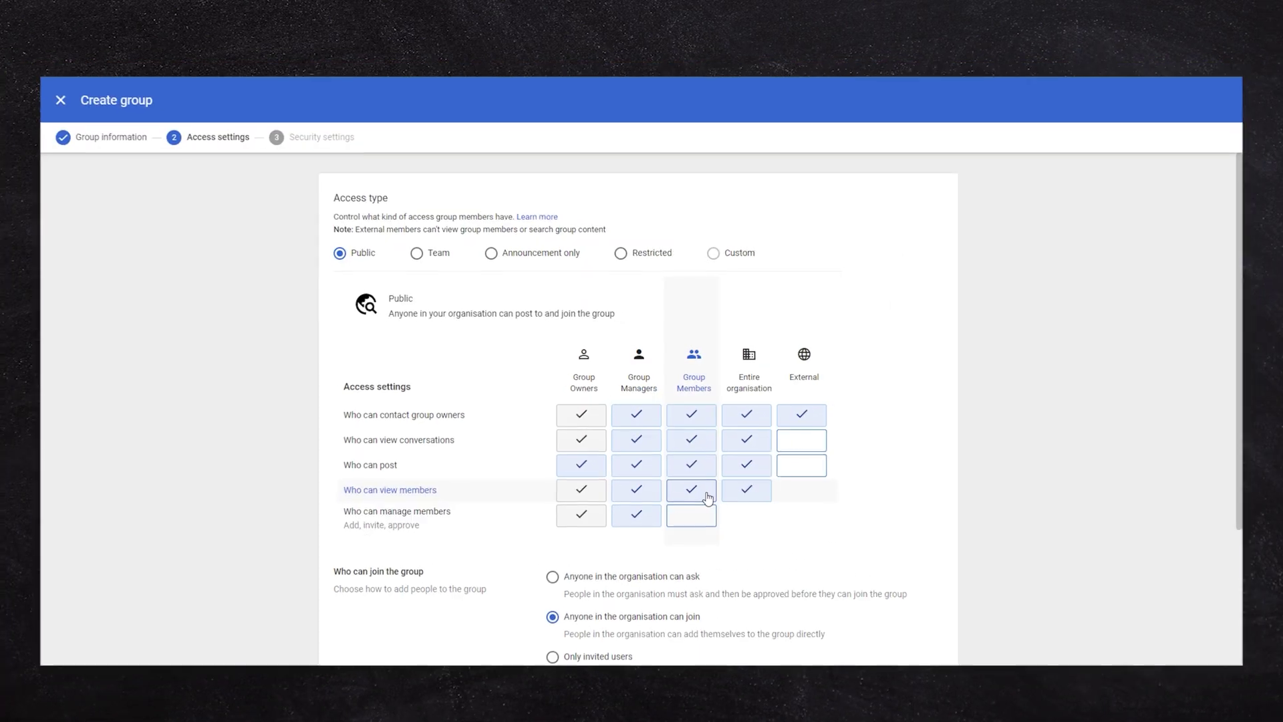
Untick member-list viewing for Group Members, Managers and the Entire organisation, leaving only owners.
{"action": "left_click", "coordinate": [747, 491]}
{"action": "left_click", "coordinate": [655, 496]}
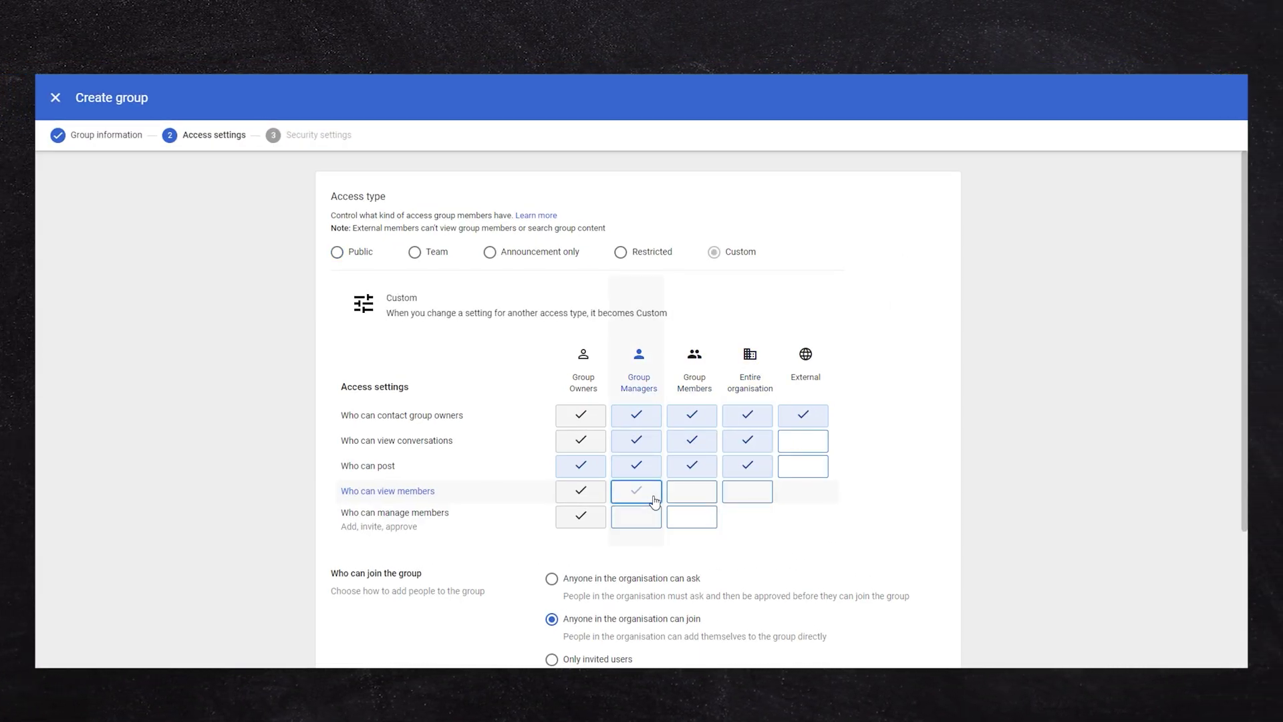